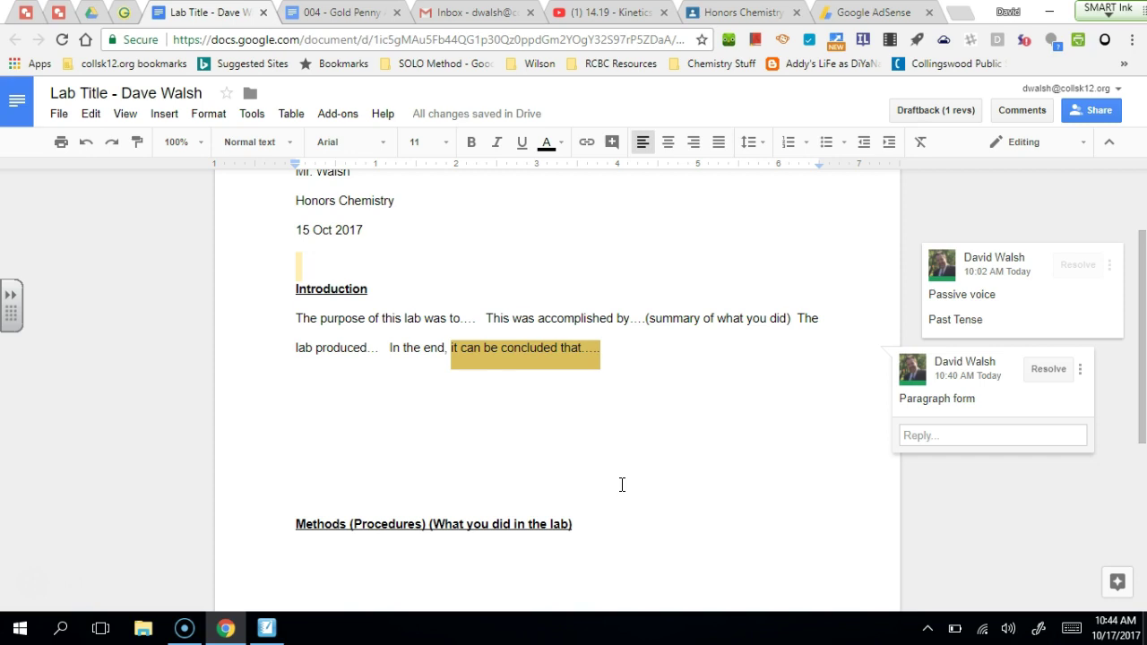
# Step: Shorten the "Methods (Procedures) (What you did in the lab)" heading to just "Methods"
pyautogui.click(622, 484)
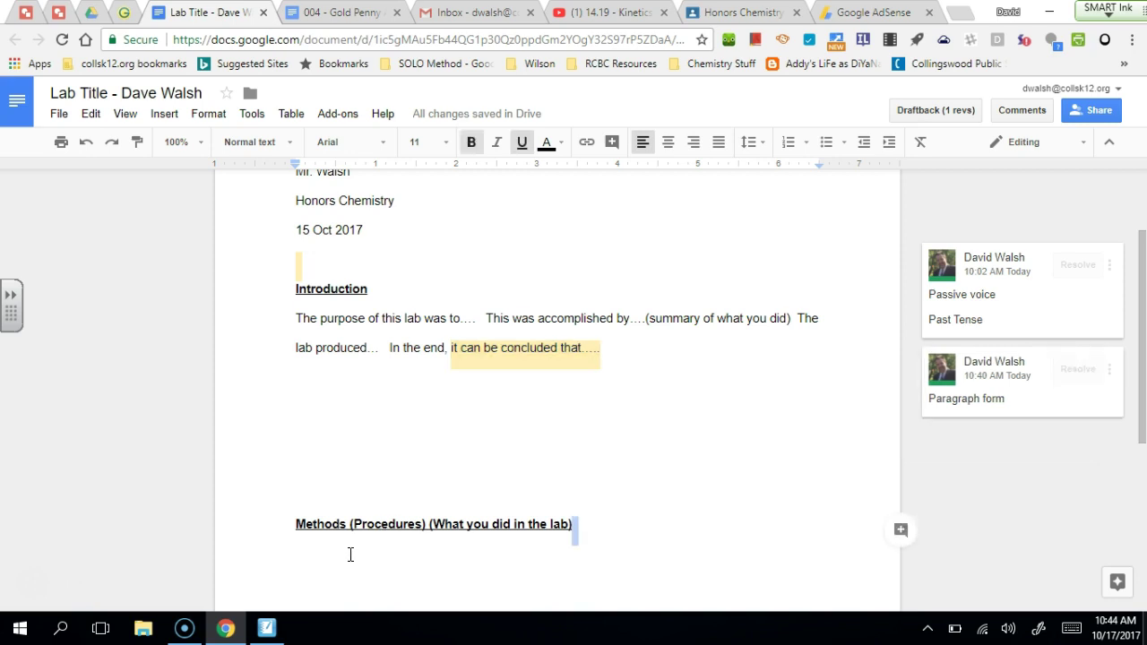
pyautogui.click(350, 553)
pyautogui.scroll(1, 382, 539)
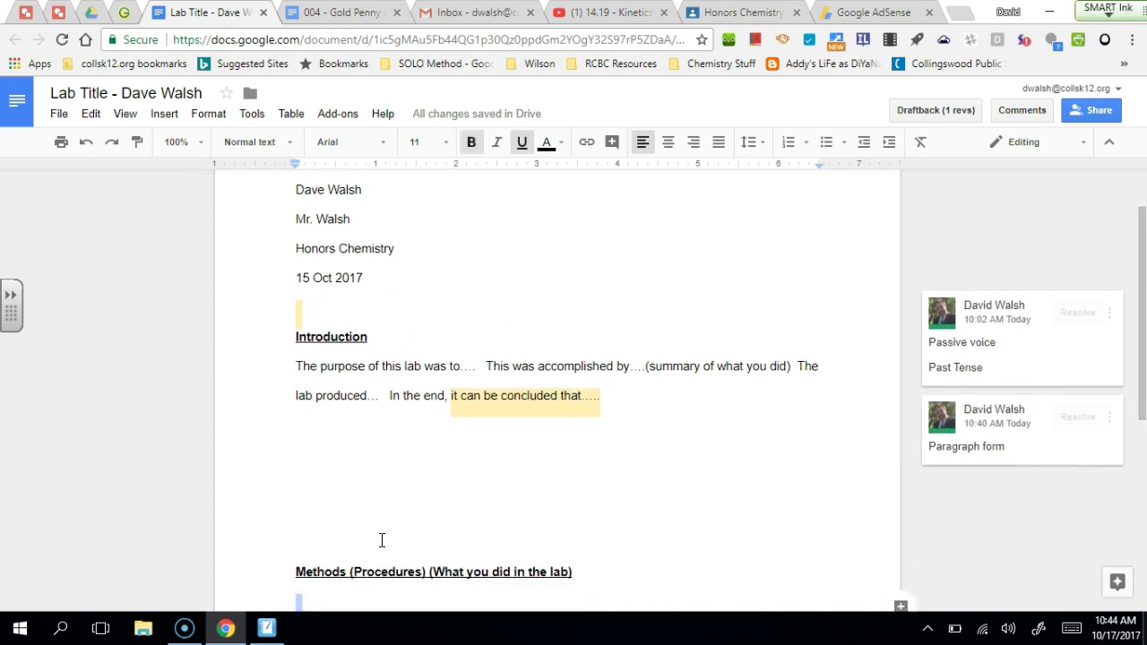
pyautogui.scroll(-4, 381, 540)
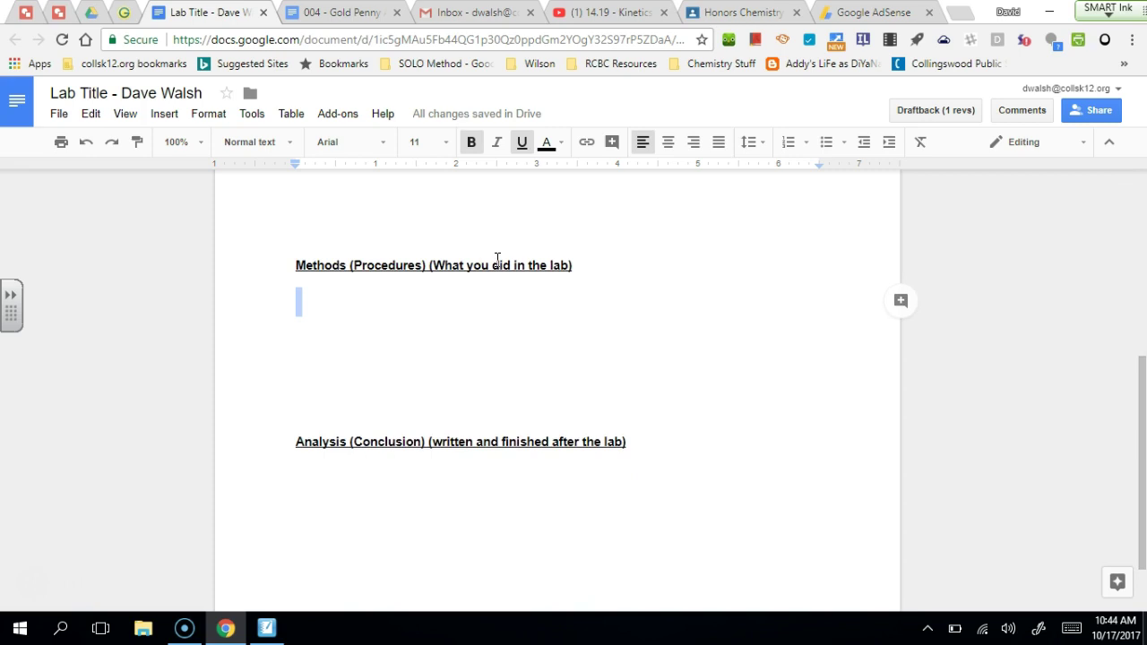
pyautogui.moveTo(581, 266); pyautogui.dragTo(352, 270)
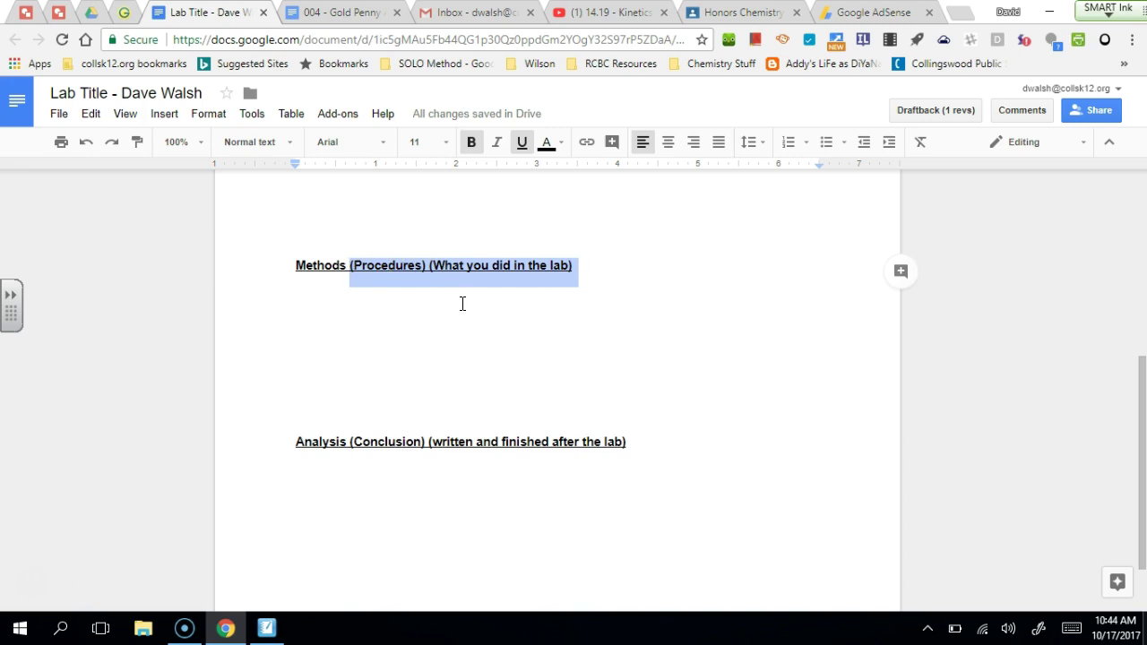
pyautogui.press('BackSpace')
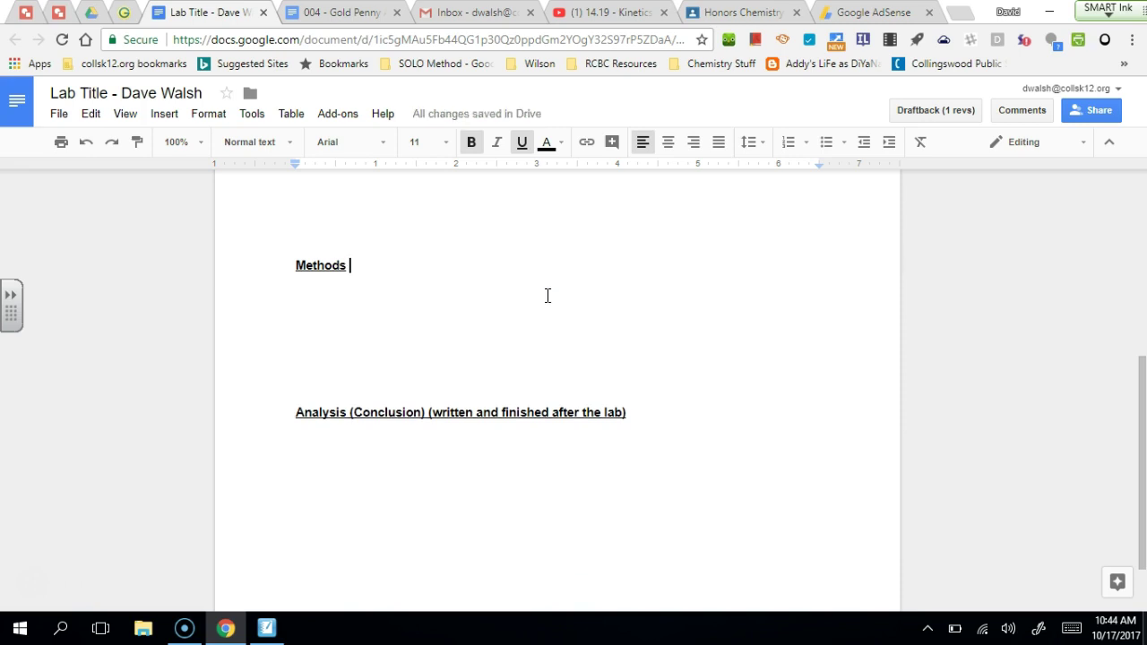
# Step: Start a new line below the Methods heading with bold and underline turned off
pyautogui.press('Return')
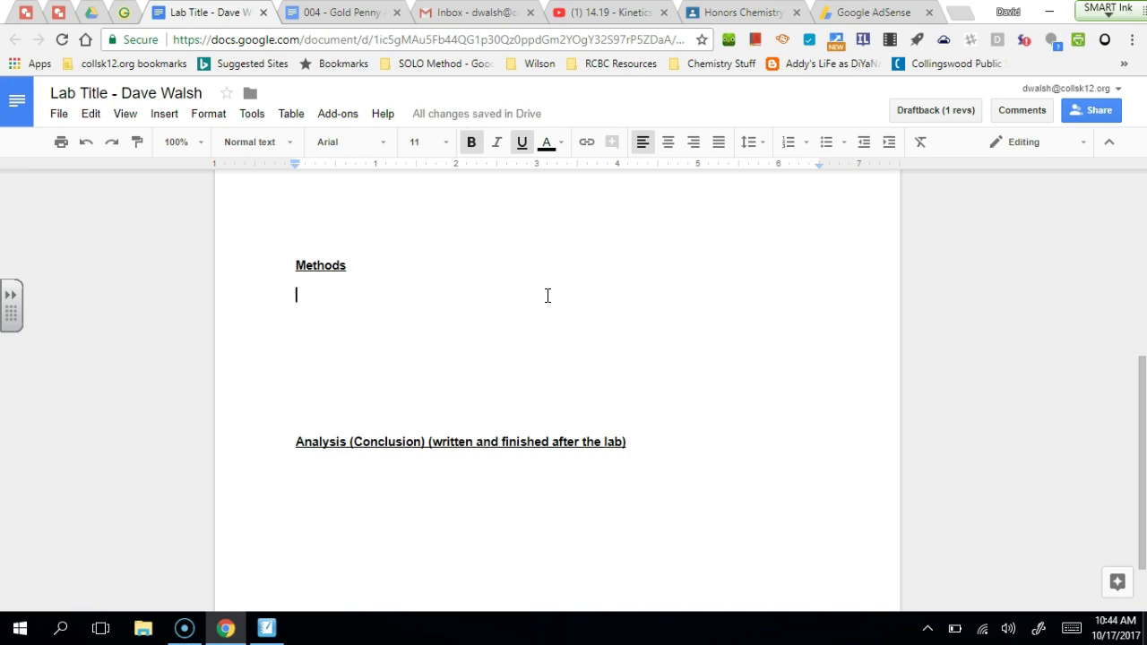
pyautogui.hotkey('ctrl', 'b')
pyautogui.hotkey('ctrl', 'u')
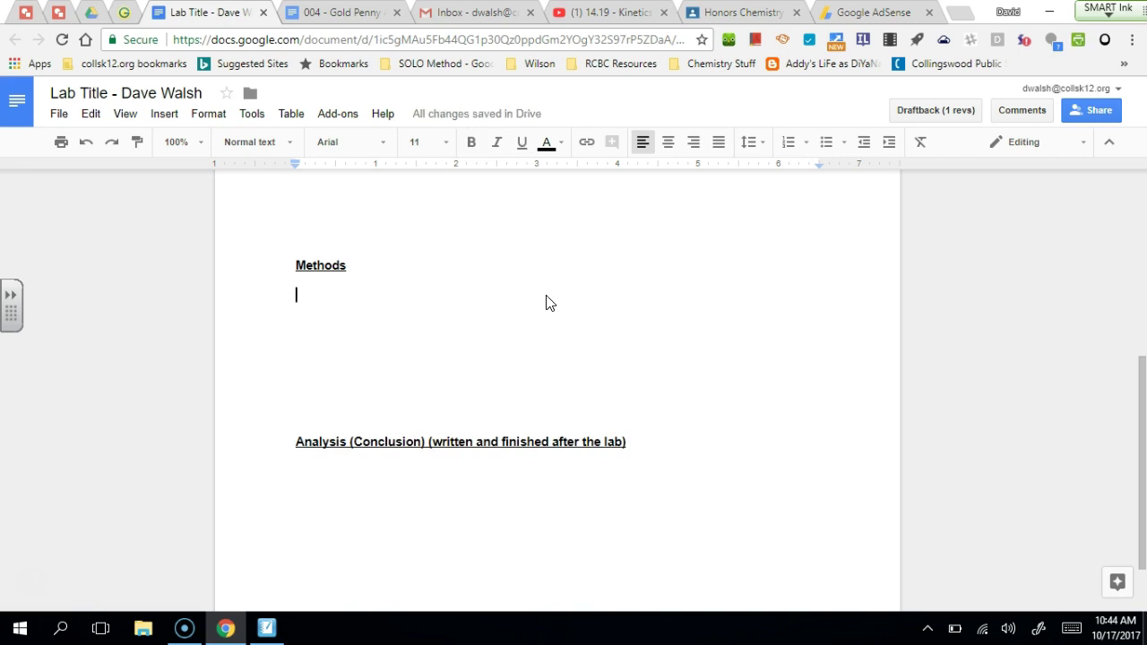
pyautogui.write('f')
pyautogui.press('BackSpace')
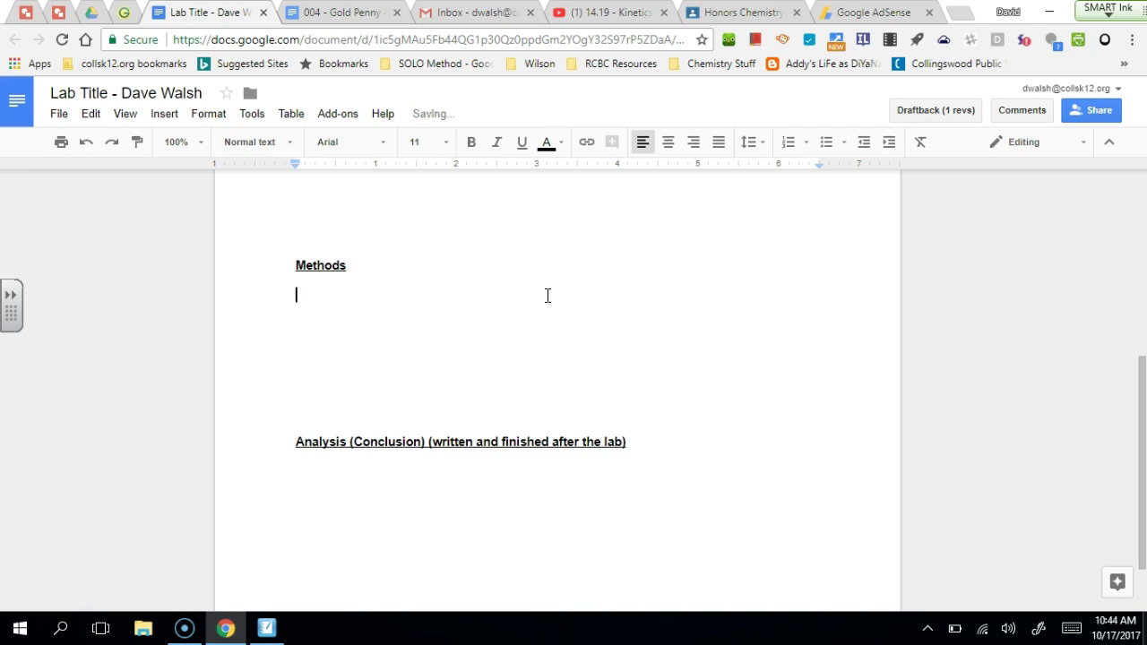
# Step: Write the opening Methods sentence: "First, the rods' height and diameter were measured."
pyautogui.write('First, the rods were')
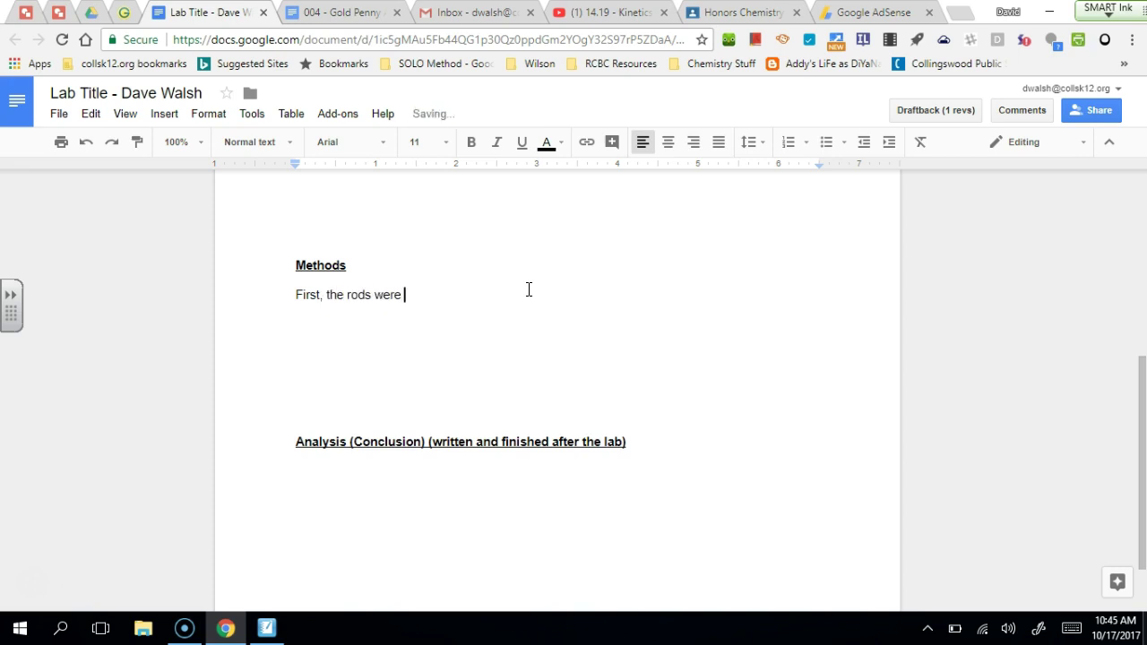
pyautogui.write(' measu')
pyautogui.press('BackSpace')
pyautogui.press('BackSpace')
pyautogui.press('BackSpace')
pyautogui.press('BackSpace')
pyautogui.press('BackSpace')
pyautogui.press('BackSpace')
pyautogui.press('BackSpace')
pyautogui.press('BackSpace')
pyautogui.press('BackSpace')
pyautogui.press('BackSpace')
pyautogui.press('BackSpace')
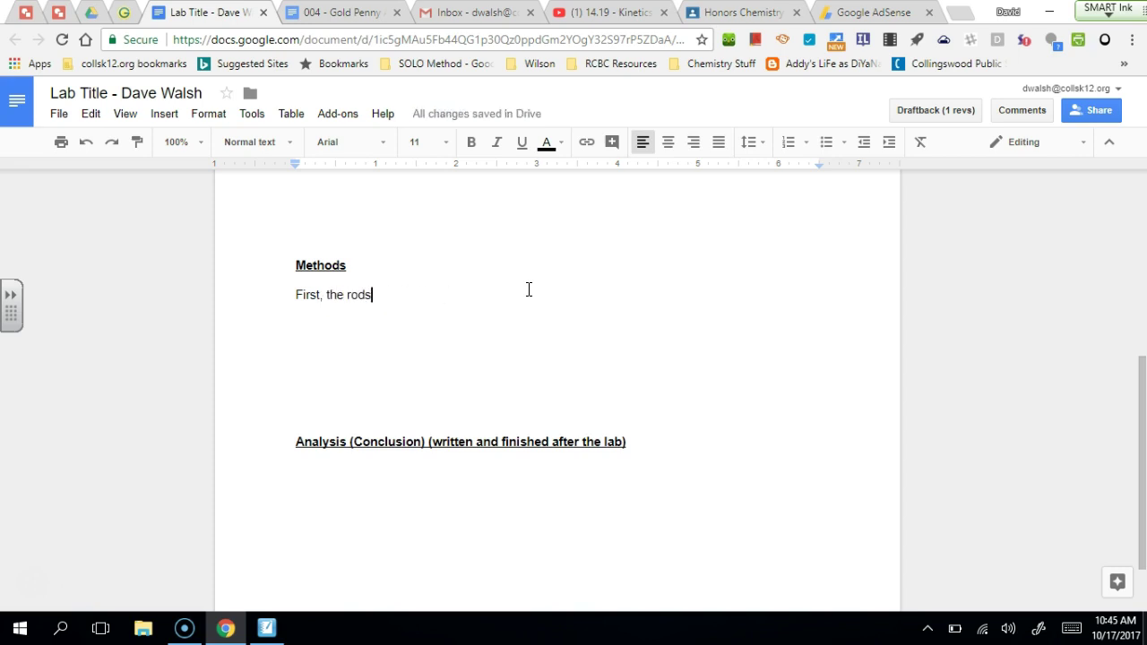
pyautogui.write("' height and diameter were measure")
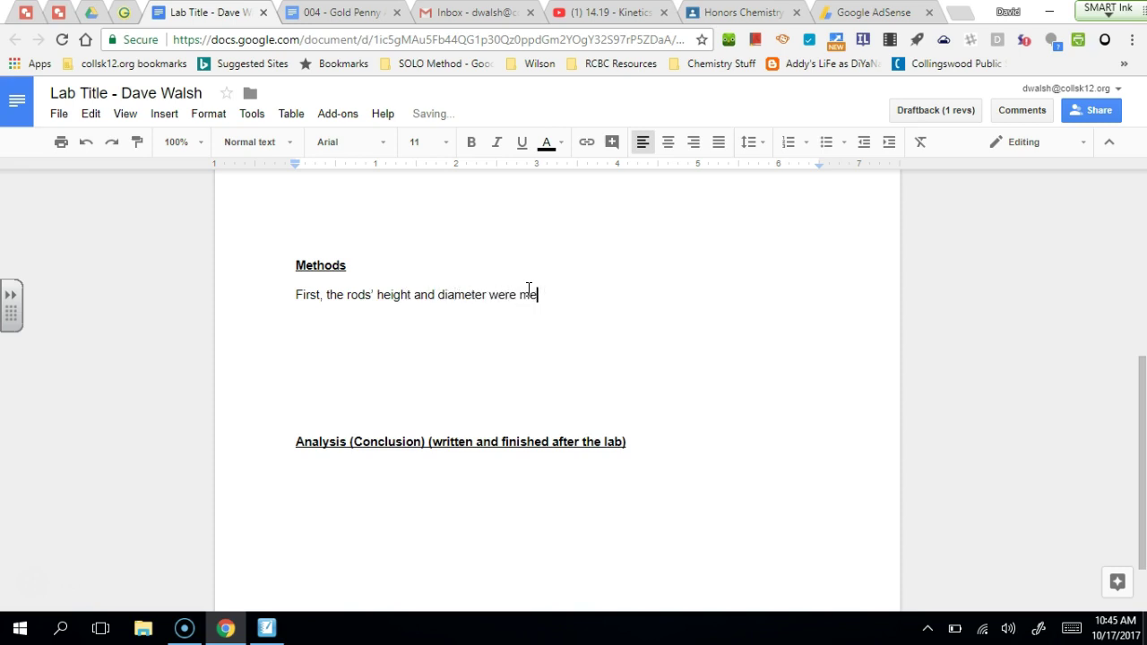
pyautogui.write('d.  ')
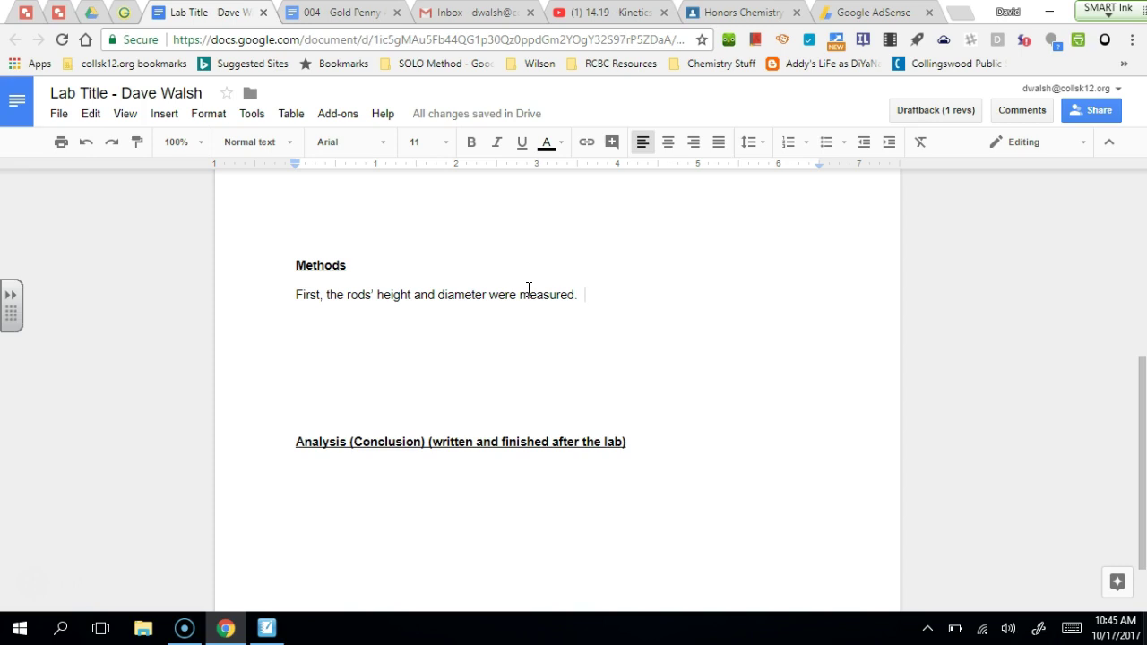
# Step: Add the sentence "The data is included in Table I." to the Methods paragraph
pyautogui.write('The data ')
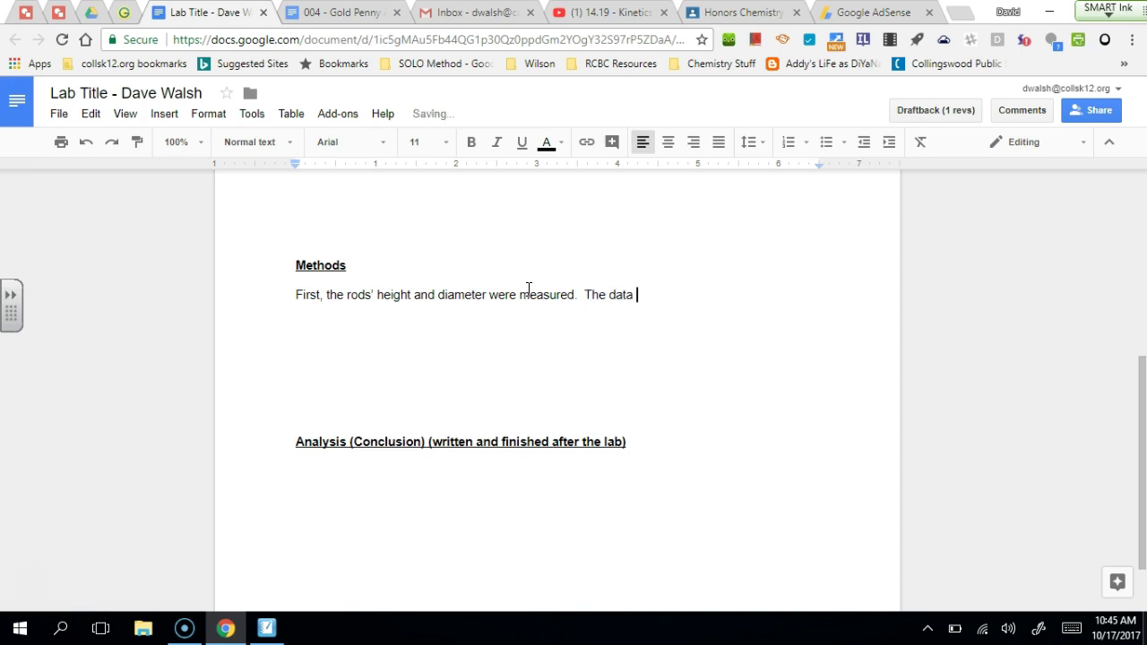
pyautogui.write('is included in tab')
pyautogui.press('BackSpace')
pyautogui.press('BackSpace')
pyautogui.press('BackSpace')
pyautogui.write('Table I.')
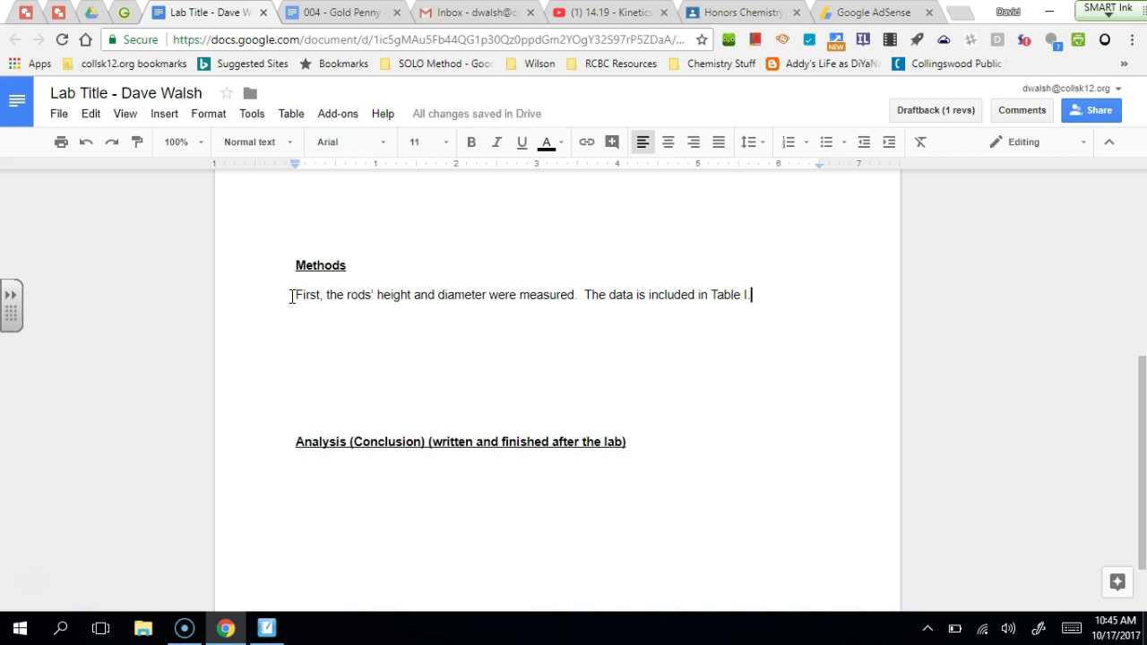
pyautogui.moveTo(296, 294); pyautogui.dragTo(750, 292)
pyautogui.click(586, 295)
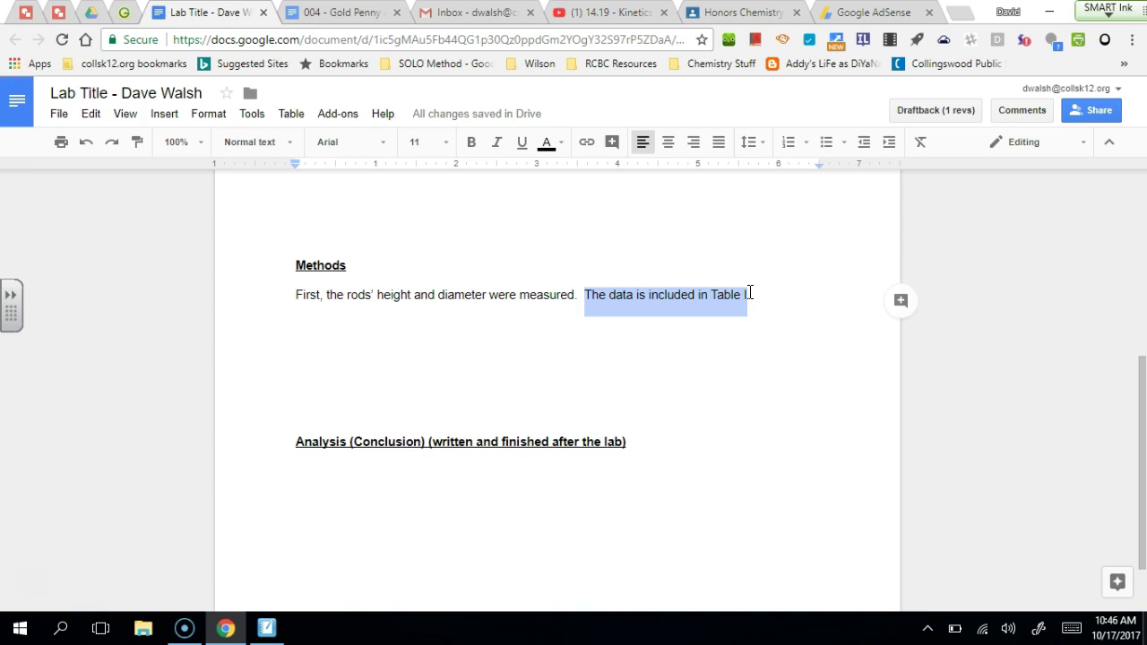
pyautogui.click(752, 292)
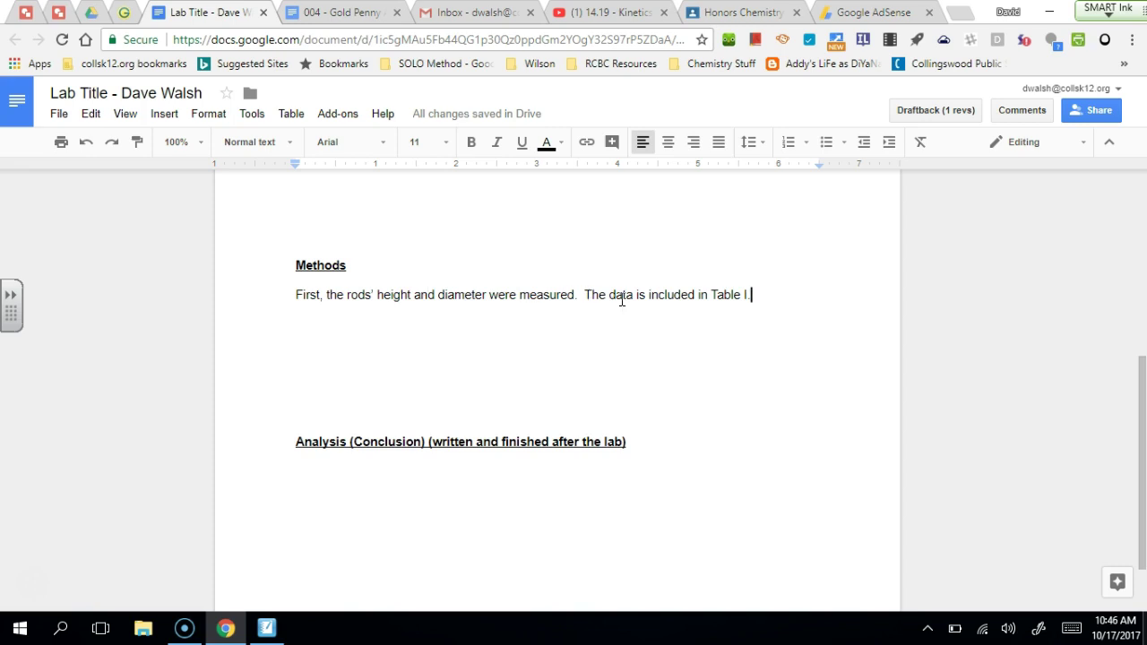
pyautogui.moveTo(585, 295)
pyautogui.mouseDown()
pyautogui.moveTo(761, 292)
pyautogui.moveTo(588, 298)
pyautogui.mouseUp()
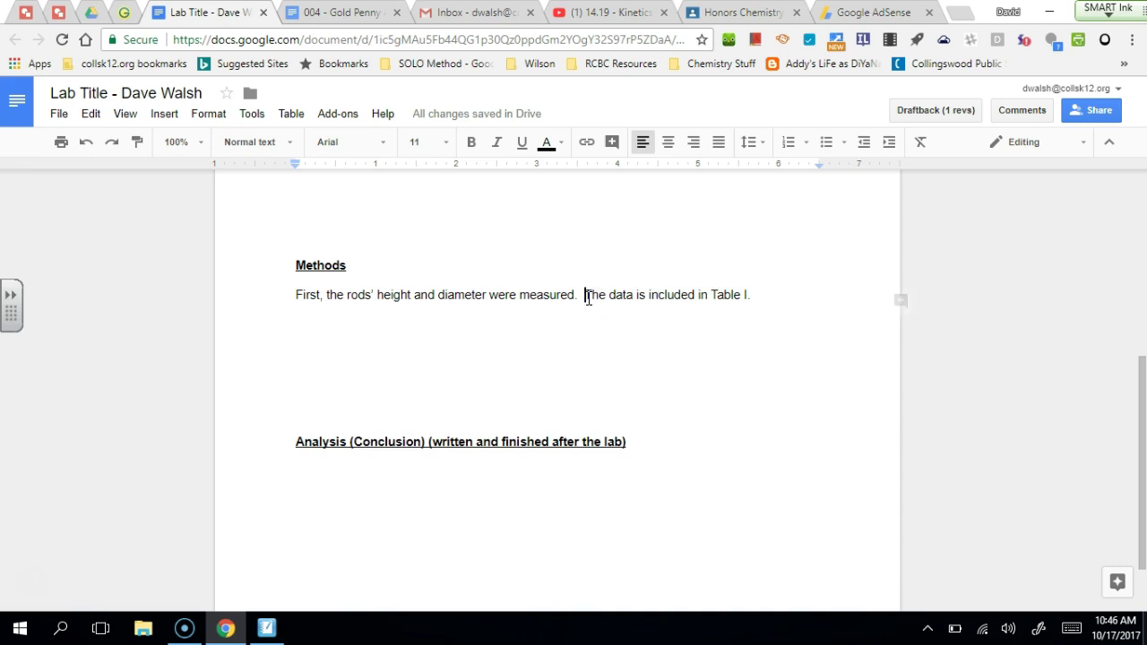
# Step: Continue the Methods paragraph after "Table I." with the sentence "Then, the mass was measured."
pyautogui.doubleClick(760, 308)
pyautogui.write('Th')
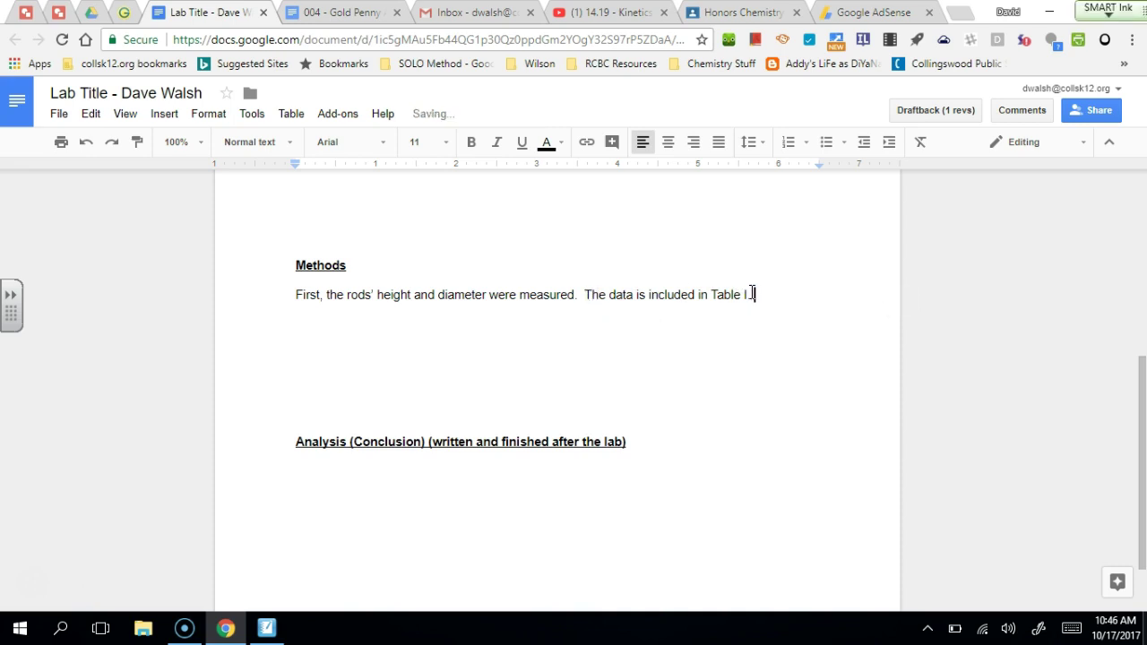
pyautogui.write('en, the mass ')
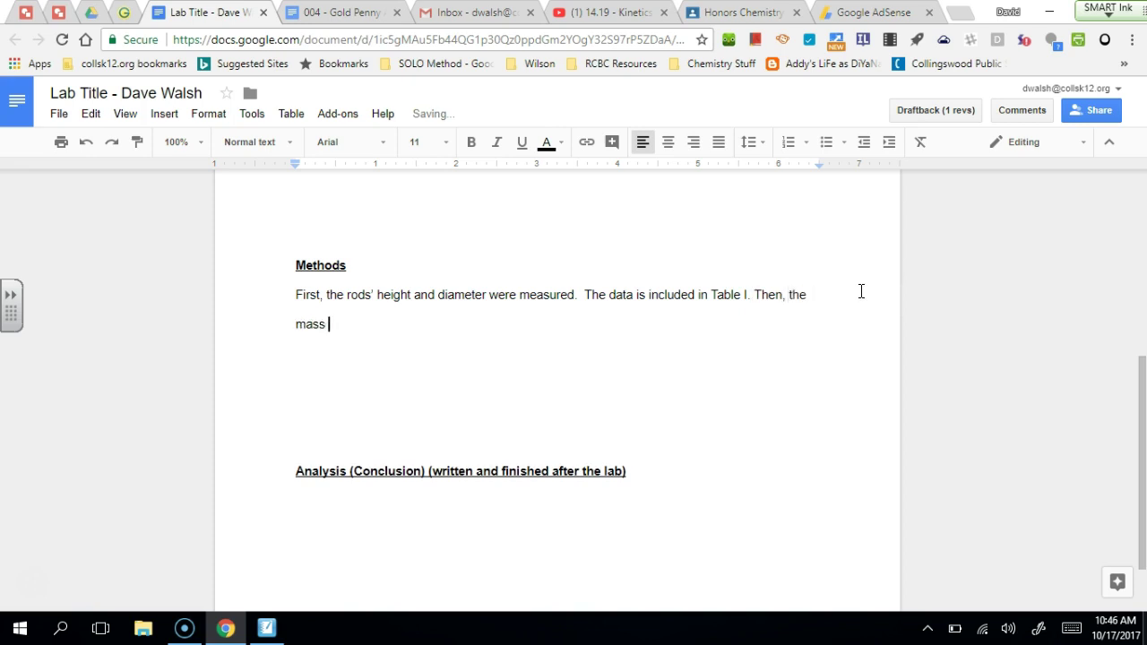
pyautogui.write('was measured.')
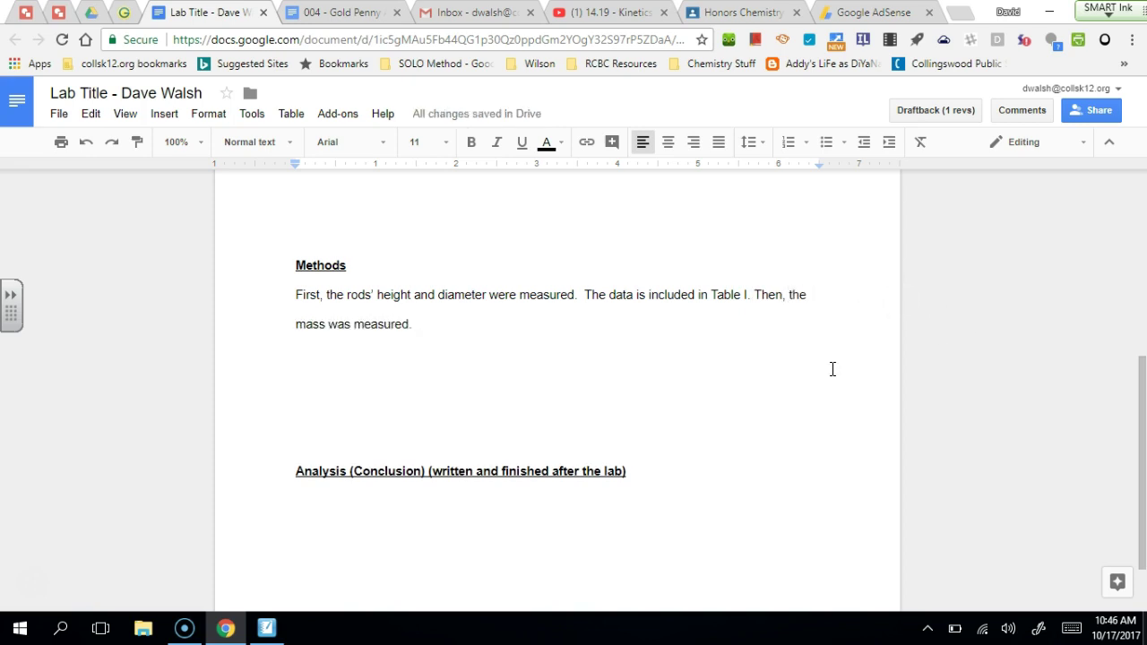
# Step: Check the passive voice and past tense comment, and add the note "(NO I, WE, US, THEY)" after the sentence about mass
pyautogui.scroll(-1, 830, 369)
pyautogui.scroll(3, 832, 368)
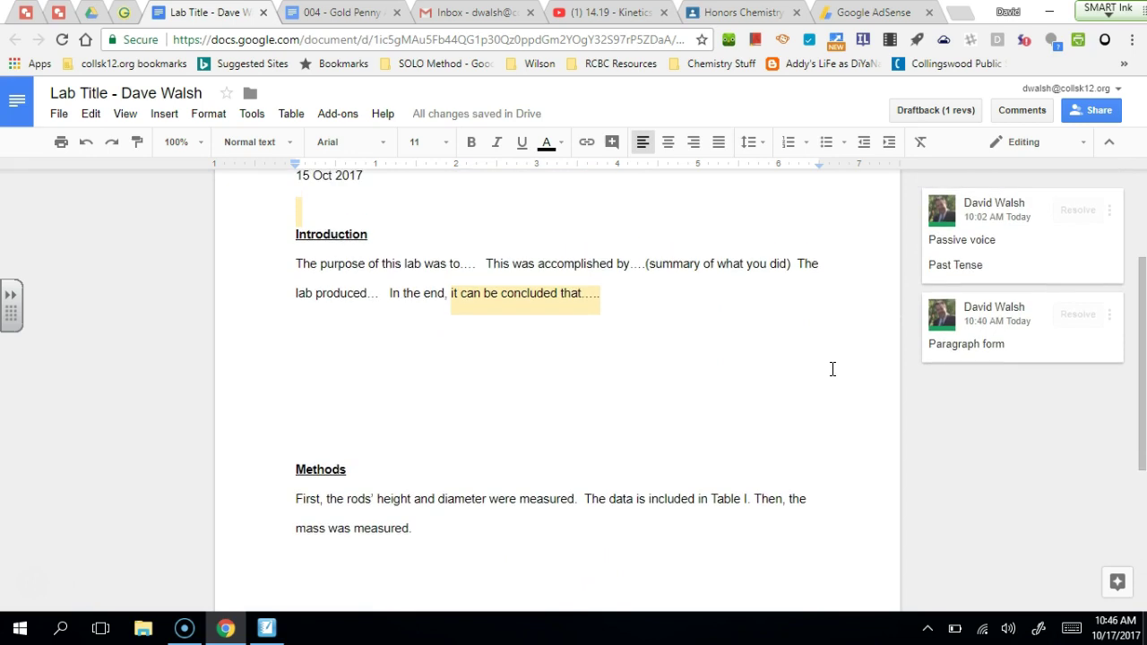
pyautogui.click(991, 249)
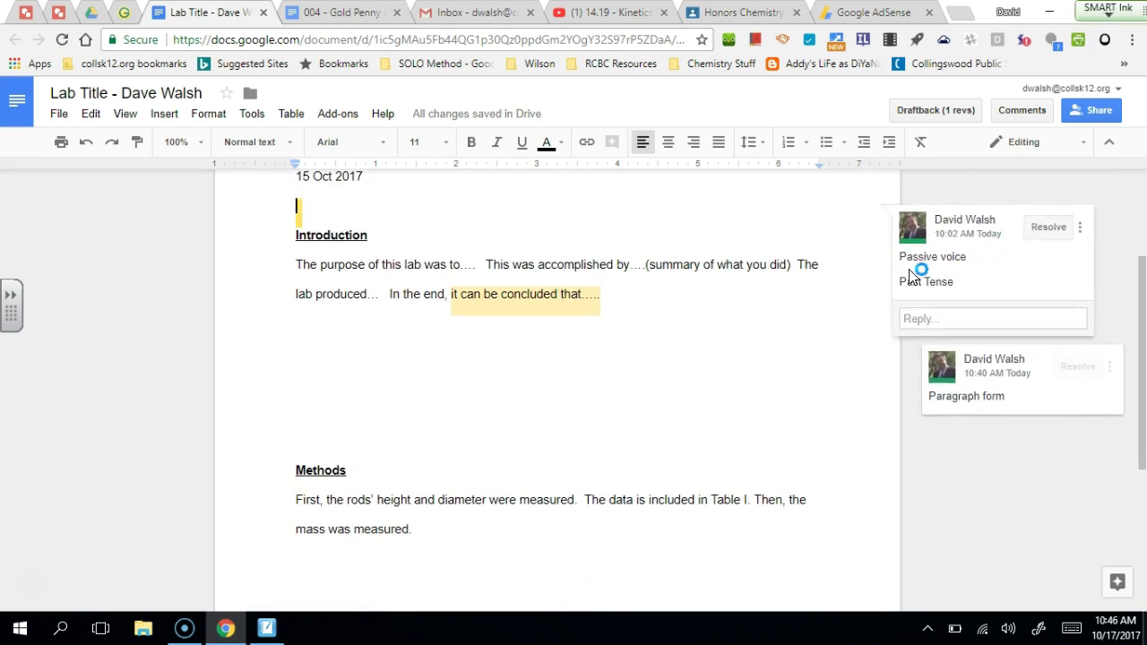
pyautogui.scroll(1, 796, 331)
pyautogui.scroll(-3, 796, 331)
pyautogui.click(422, 376)
pyautogui.write('(NO ')
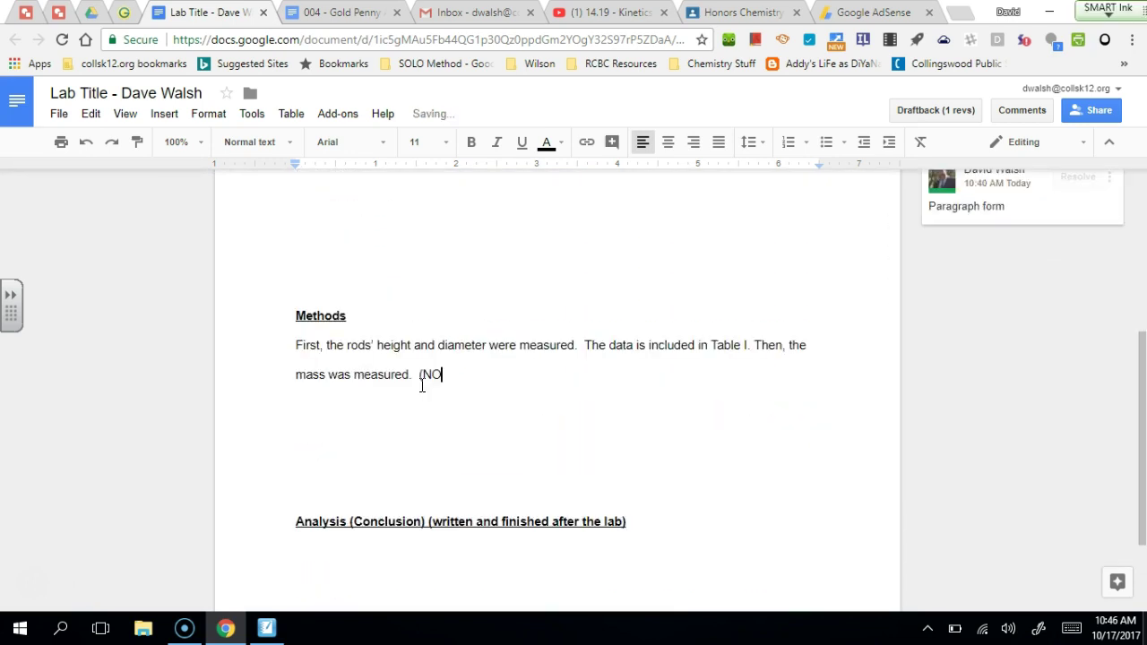
pyautogui.write('I, WE, US, THEY)')
pyautogui.click(345, 350)
pyautogui.moveTo(345, 350); pyautogui.dragTo(401, 350)
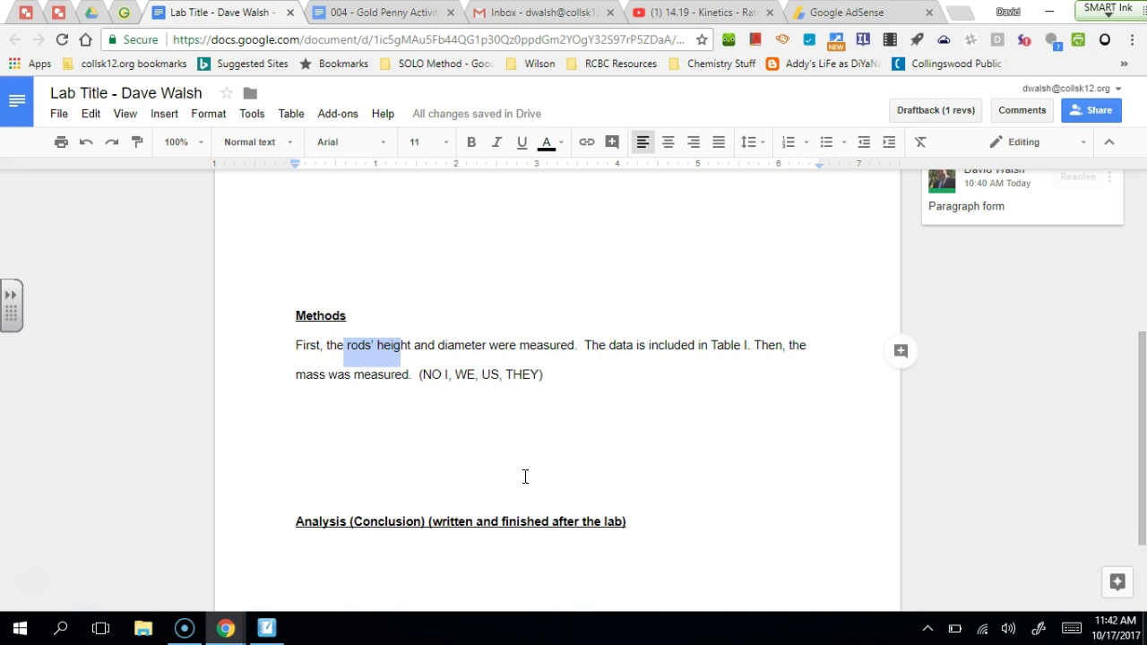
pyautogui.scroll(2, 526, 473)
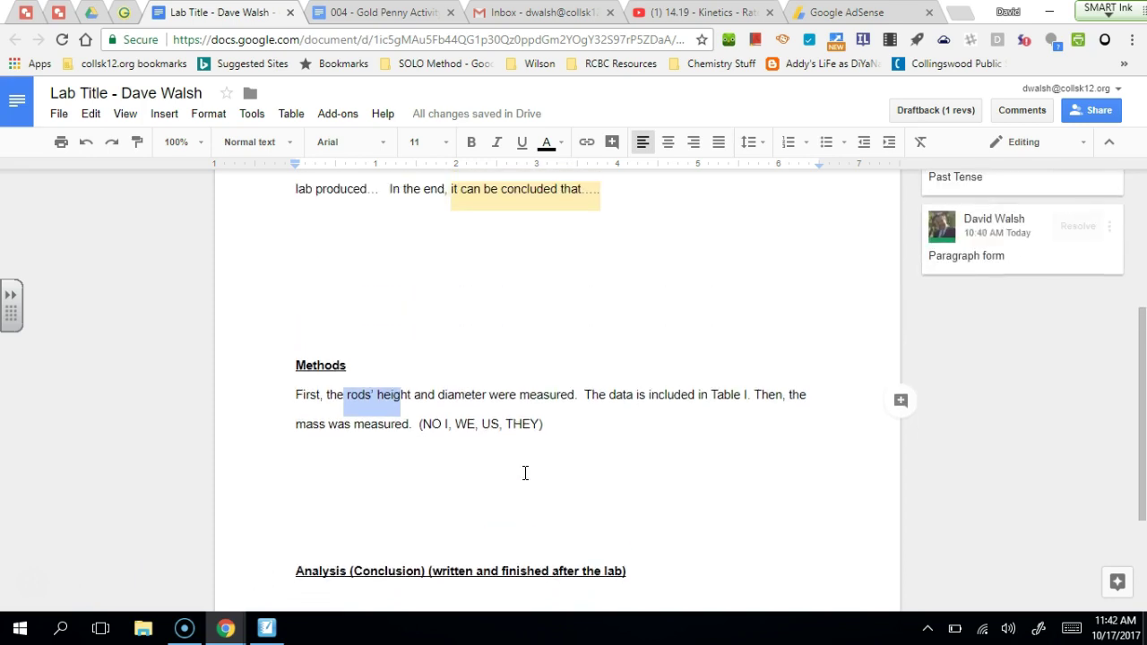
pyautogui.scroll(-1, 525, 472)
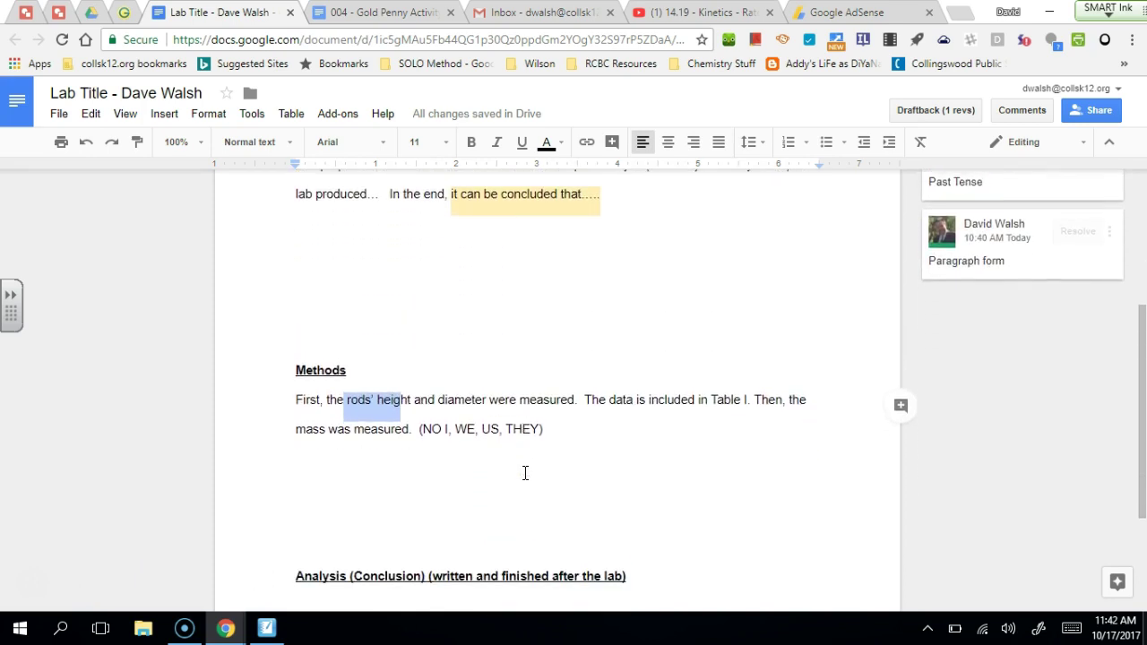
# Step: Add "Next, step... observation (Number, physical)" after the pronoun note in the Methods paragraph
pyautogui.click(554, 419)
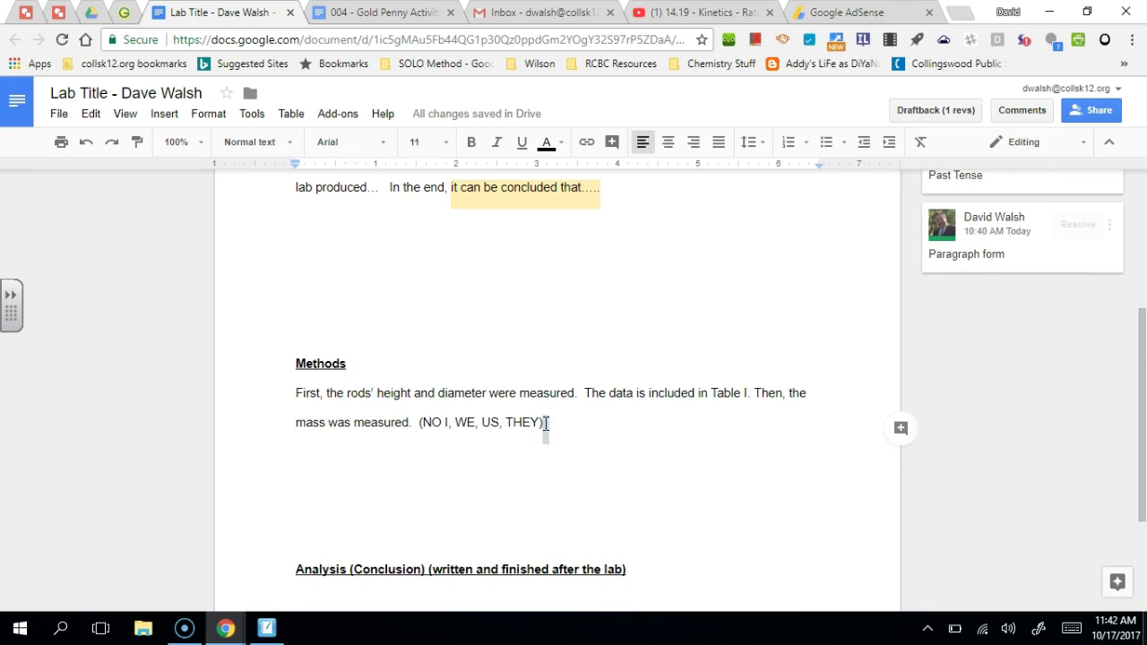
pyautogui.rightClick(545, 427)
pyautogui.press('Escape')
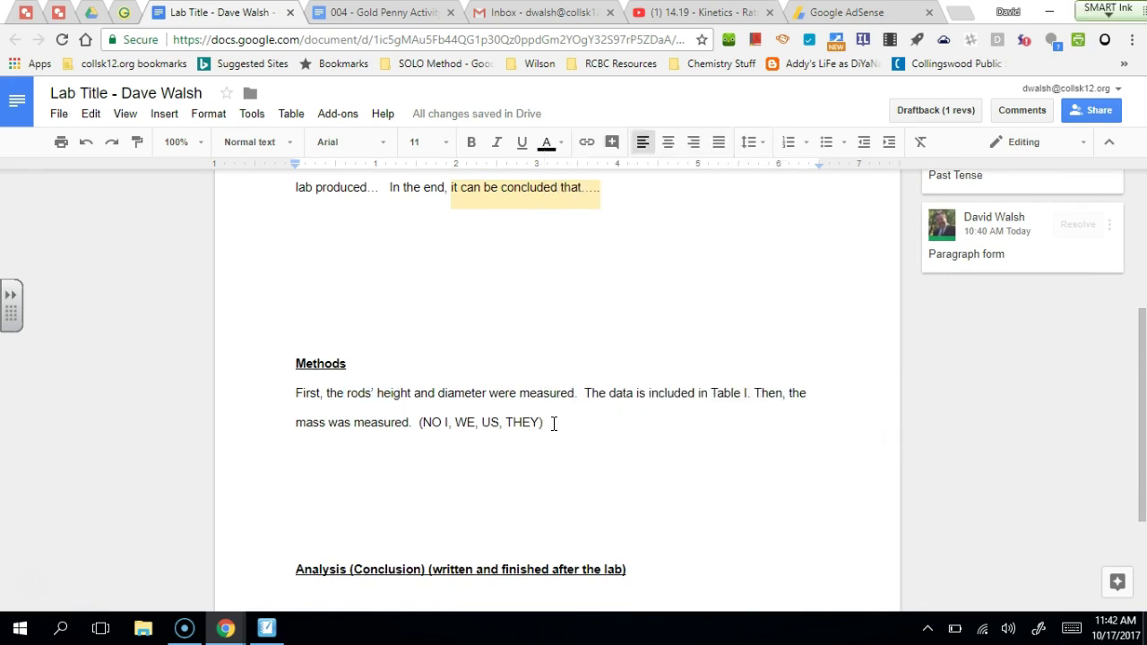
pyautogui.write('Next, setp')
pyautogui.press('BackSpace')
pyautogui.press('BackSpace')
pyautogui.press('BackSpace')
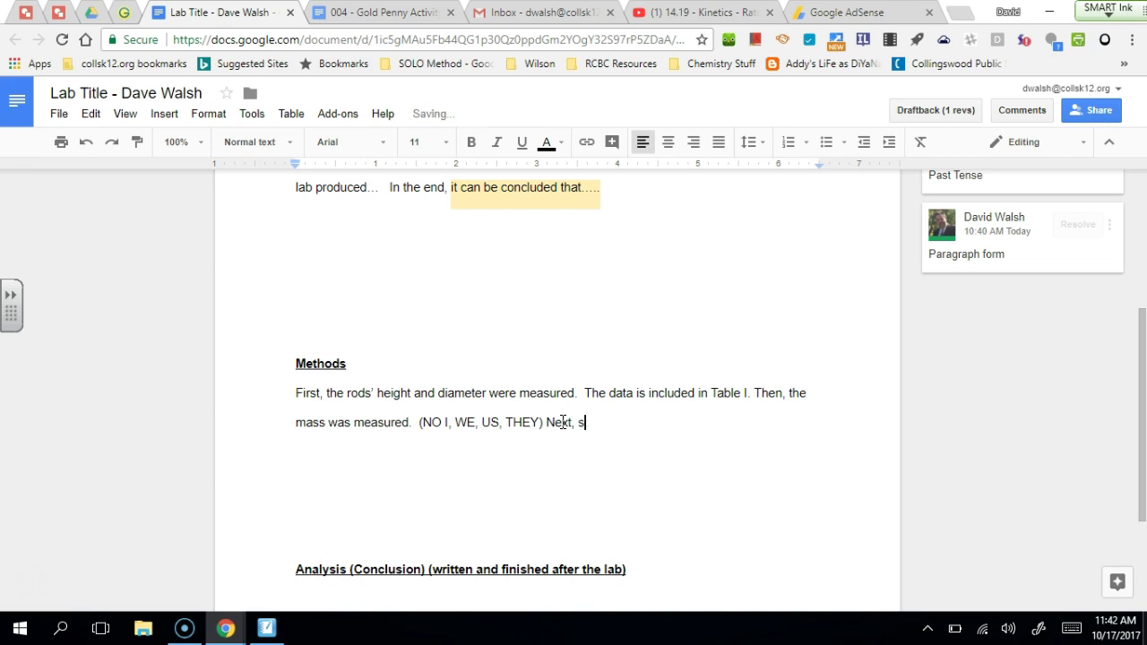
pyautogui.write('tep... ')
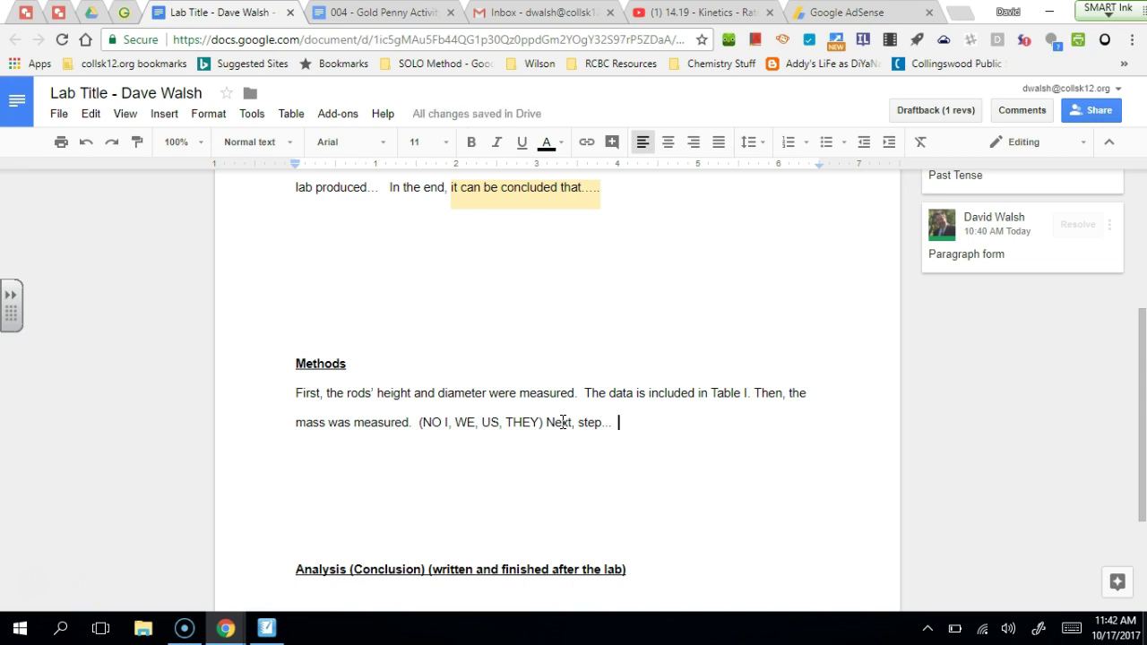
pyautogui.write(' observa')
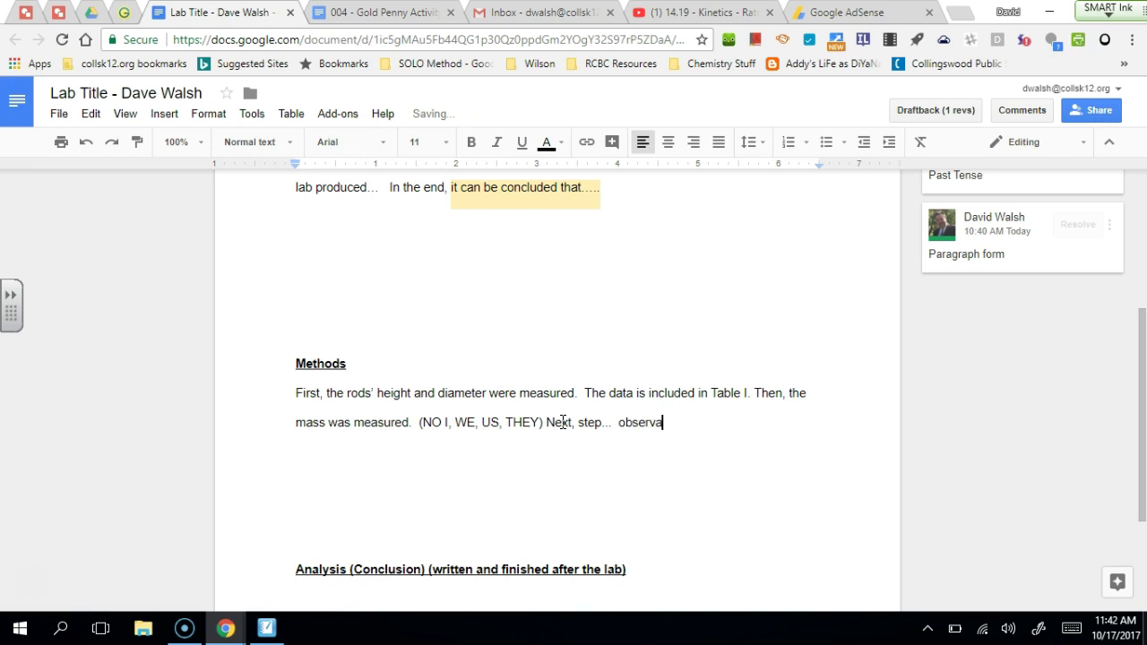
pyautogui.write('tion (Number, physc')
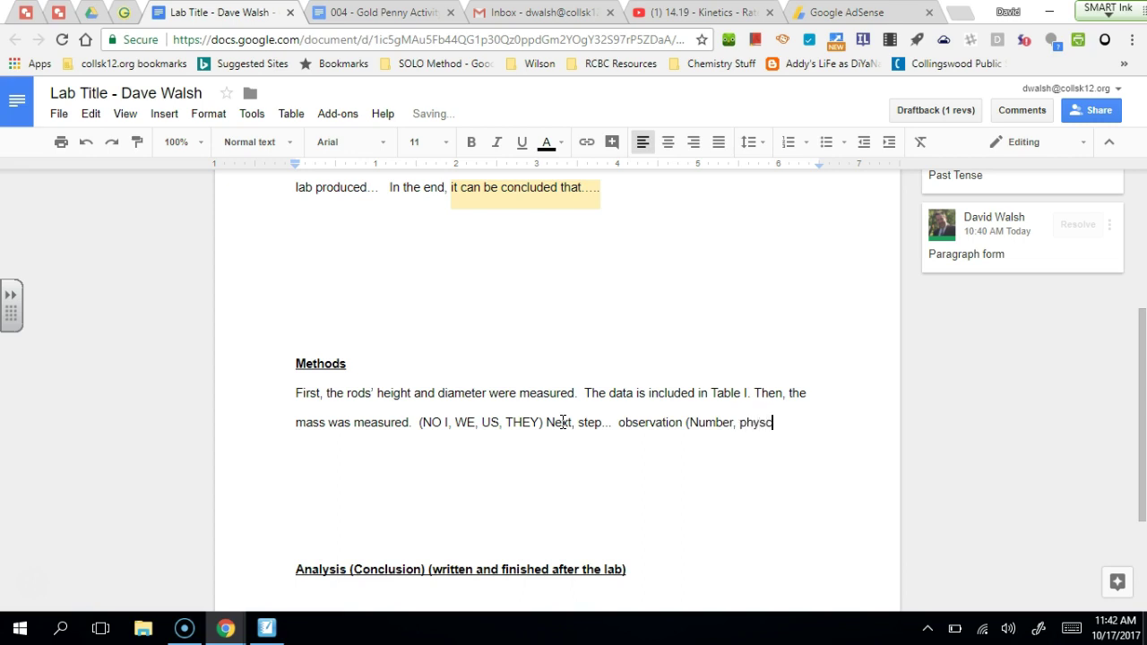
pyautogui.press('BackSpace')
pyautogui.write('ical)')
# Step: Write "Lots of data?" on its own line below the Methods paragraph and start another line
pyautogui.press('Return')
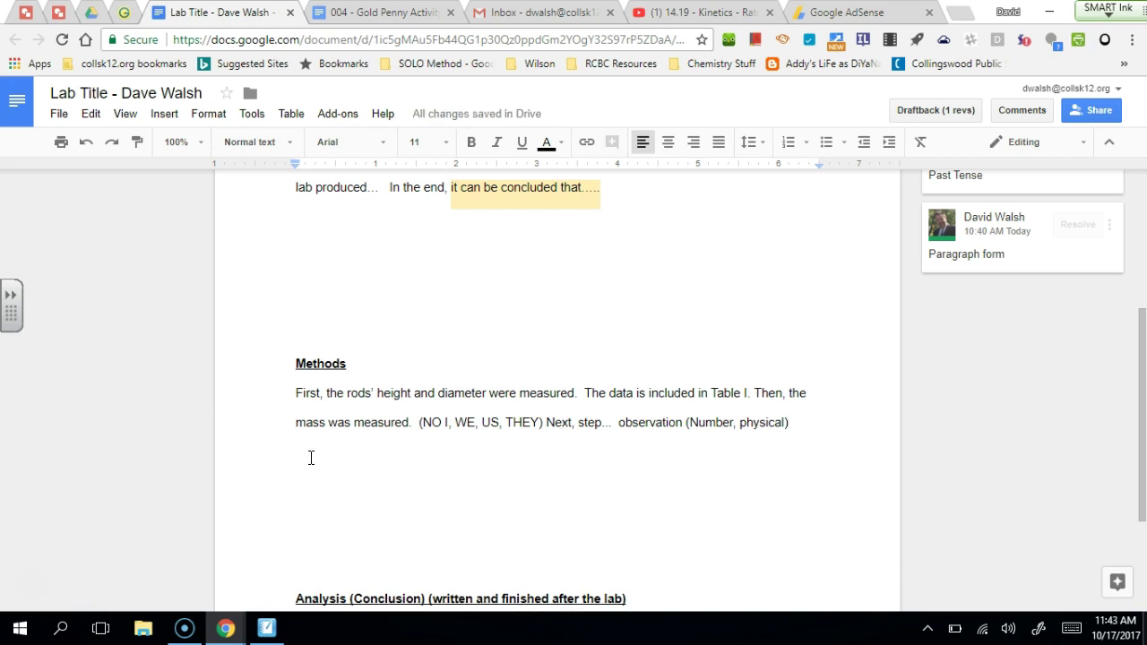
pyautogui.write('Lots of data')
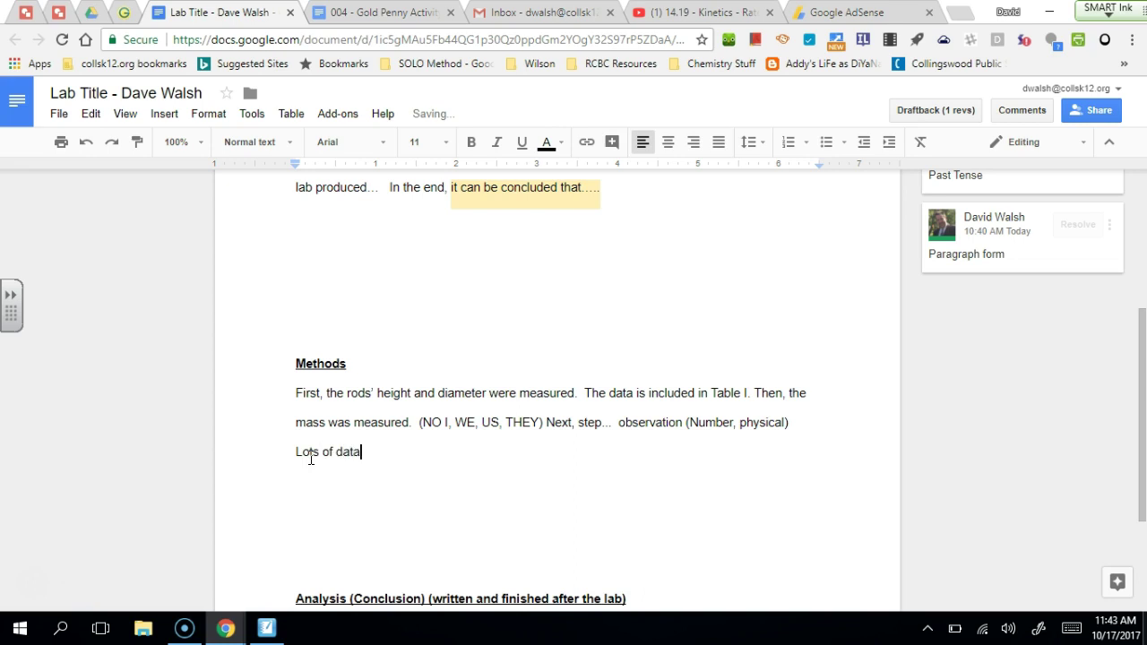
pyautogui.write('?')
pyautogui.press('Return')
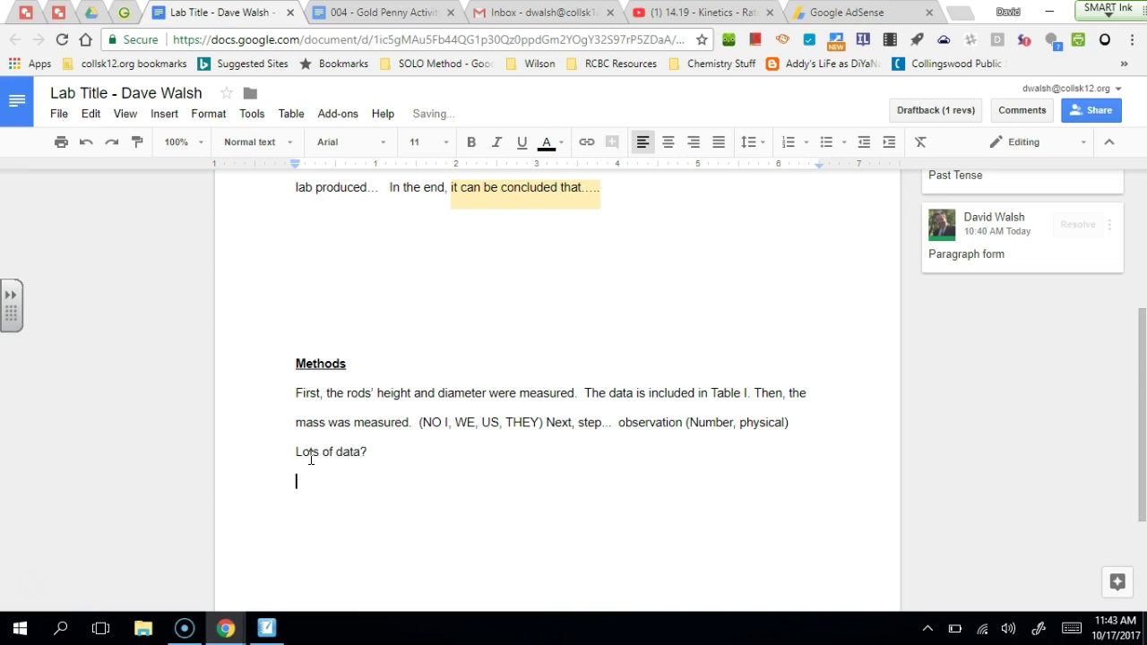
# Step: Write "Data table." on the line below "Lots of data?" and insert a table of six columns and five rows beneath it
pyautogui.write('Data table')
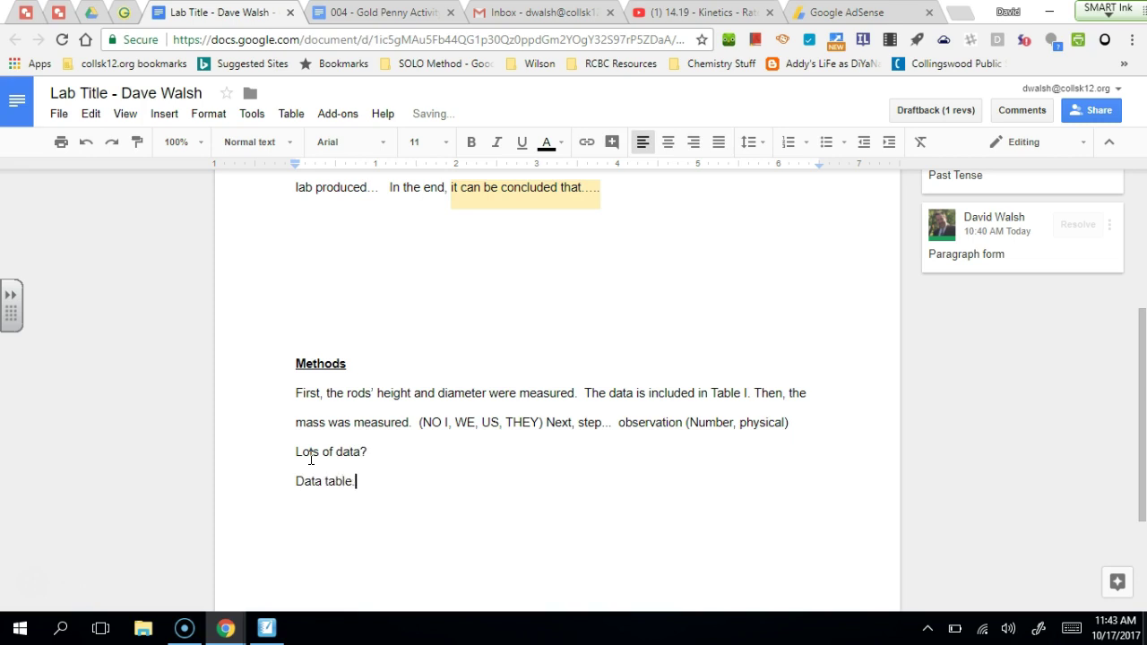
pyautogui.write('.')
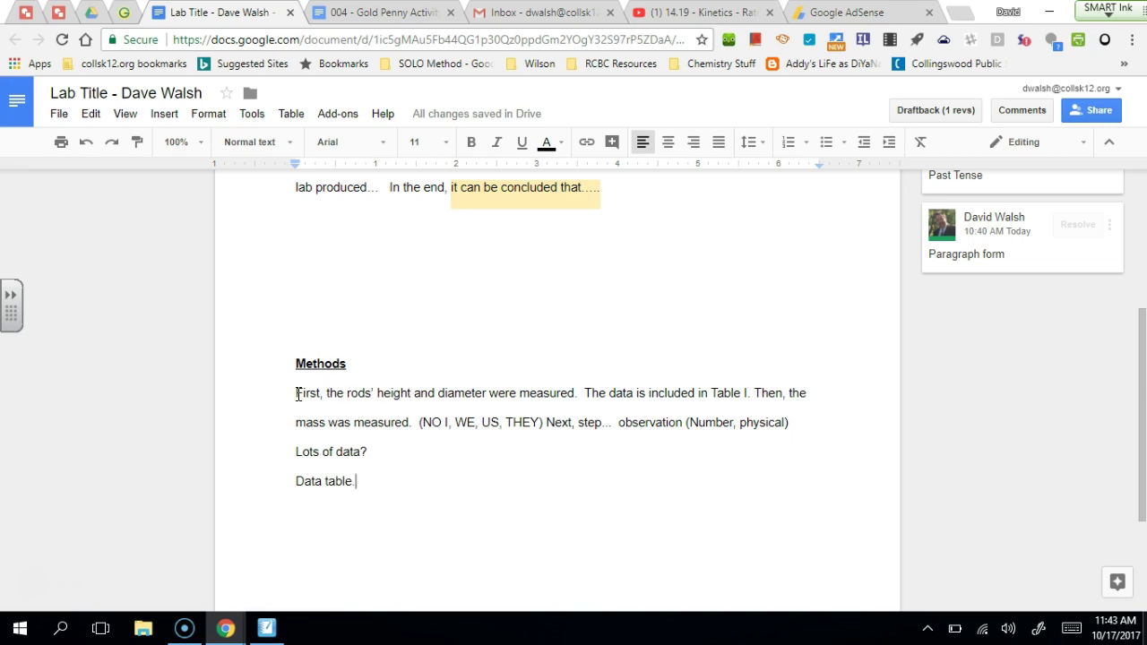
pyautogui.click(292, 115)
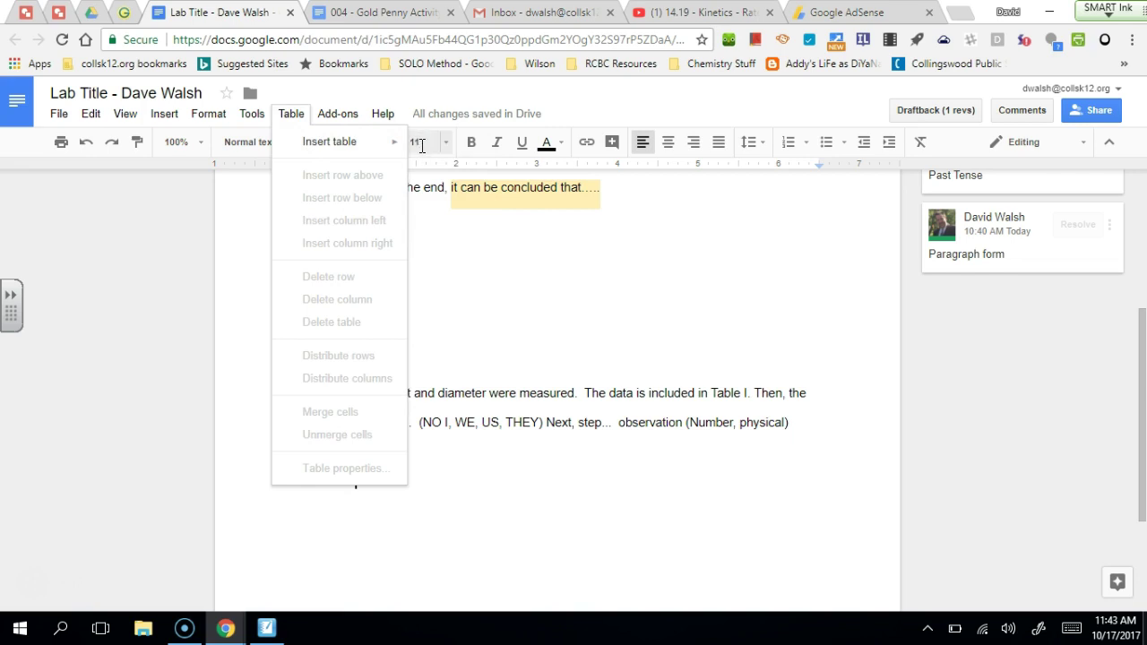
pyautogui.moveTo(395, 142)
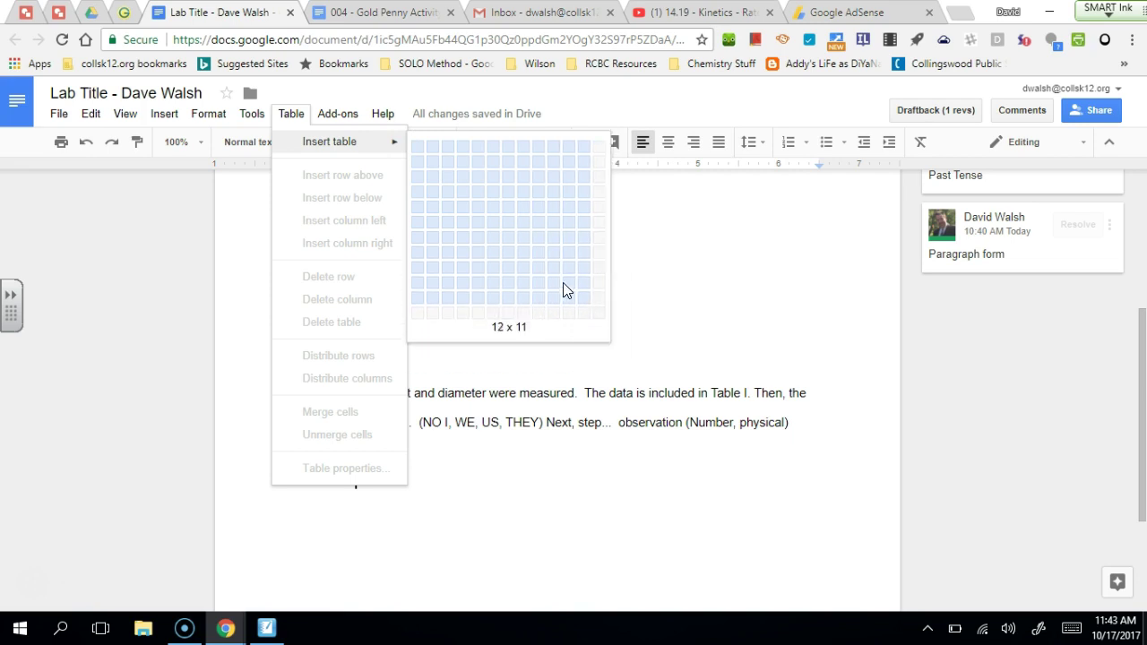
pyautogui.click(497, 217)
pyautogui.scroll(2, 457, 399)
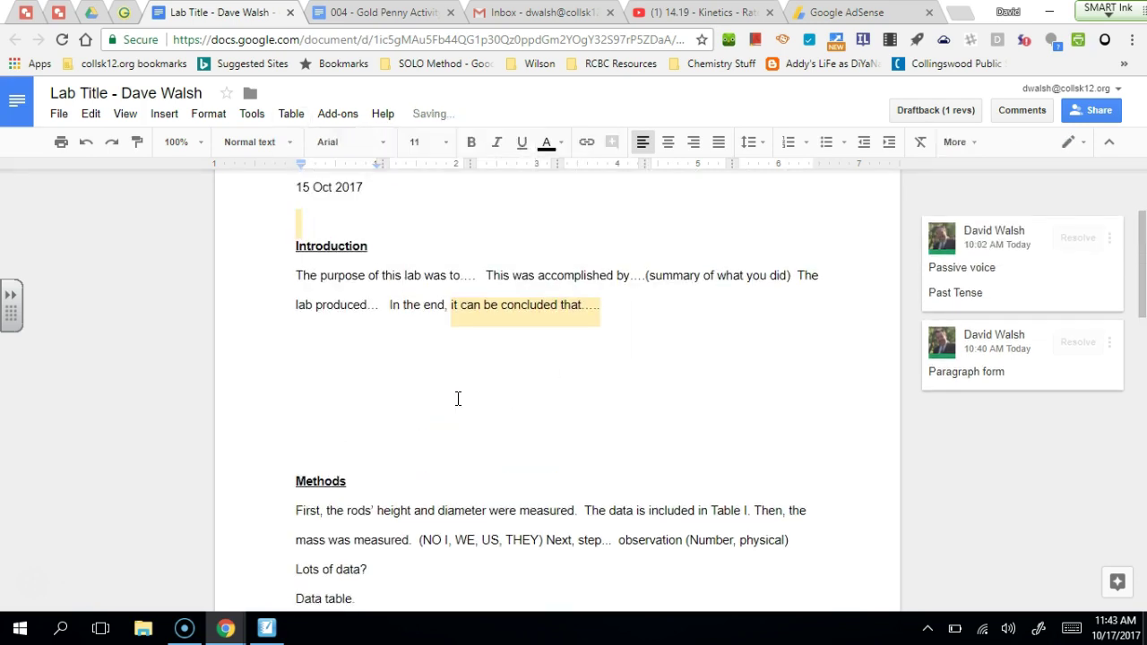
pyautogui.scroll(-5, 457, 399)
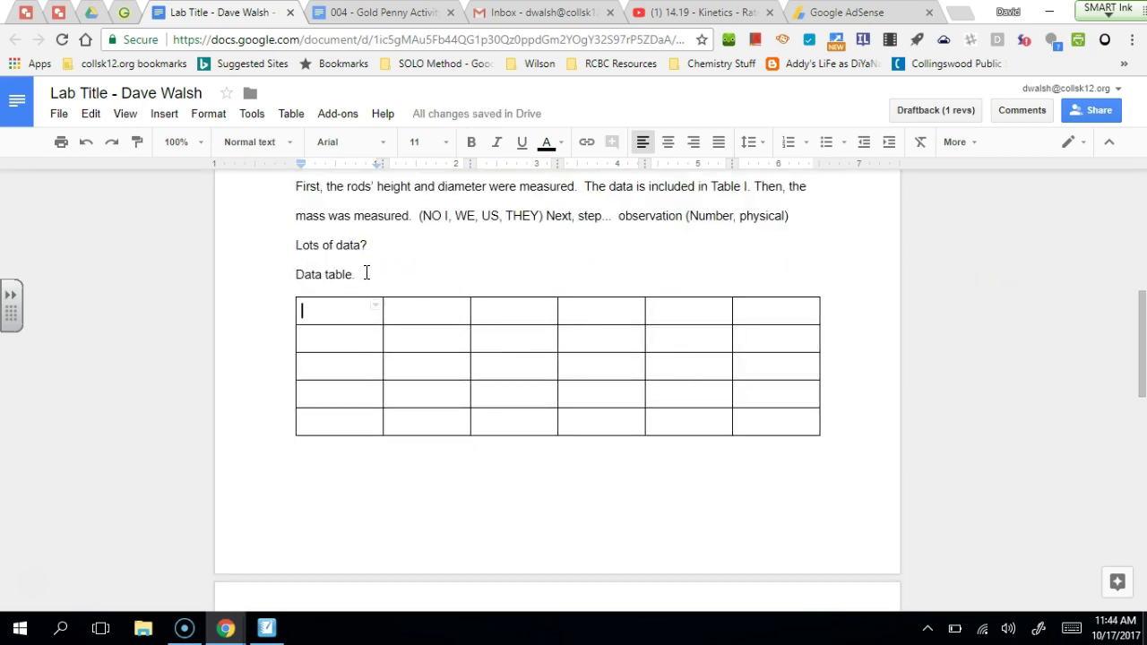
# Step: Insert a page break below the table and place the cursor on the empty line directly beneath the table
pyautogui.moveTo(359, 276); pyautogui.dragTo(289, 273)
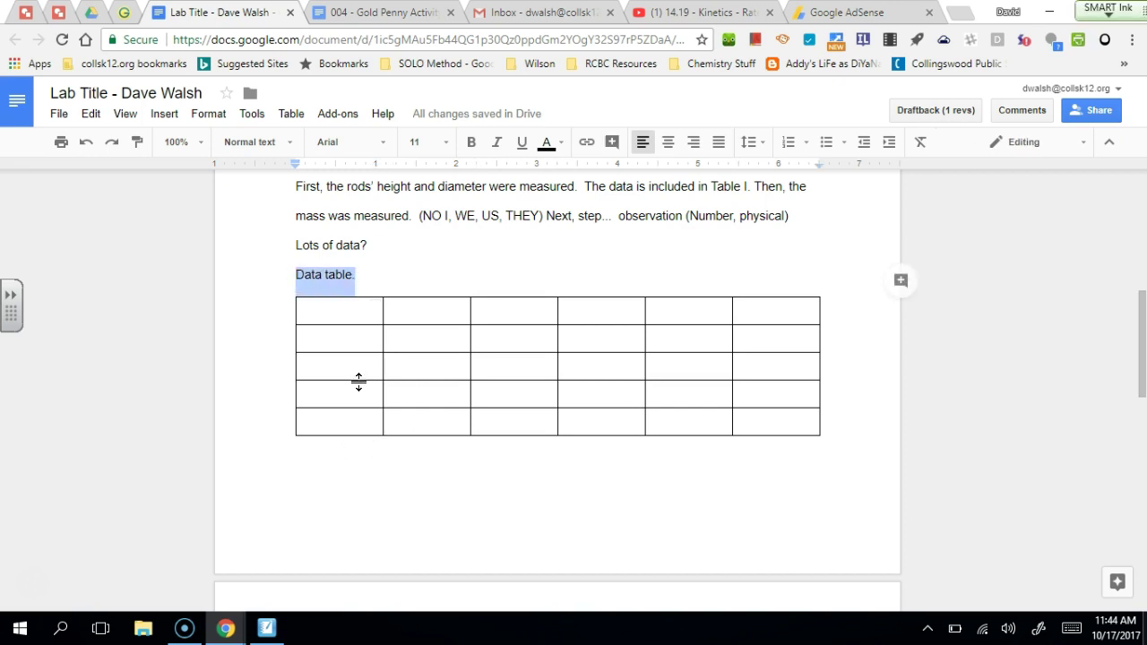
pyautogui.click(313, 449)
pyautogui.hotkey('ctrl', 'Return')
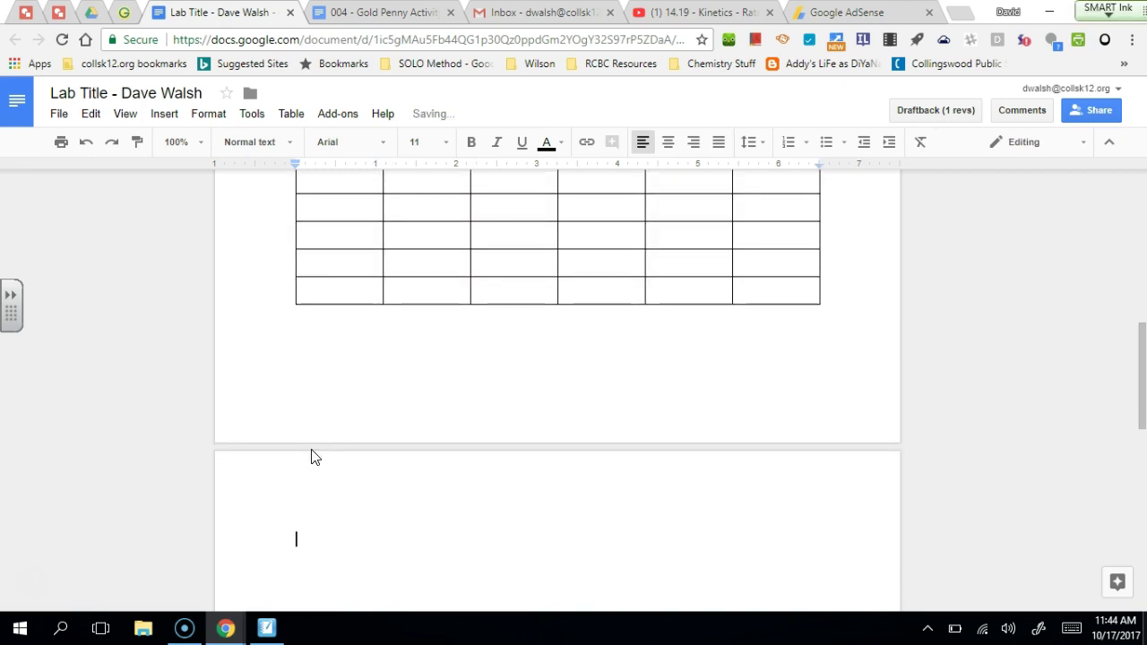
pyautogui.doubleClick(308, 332)
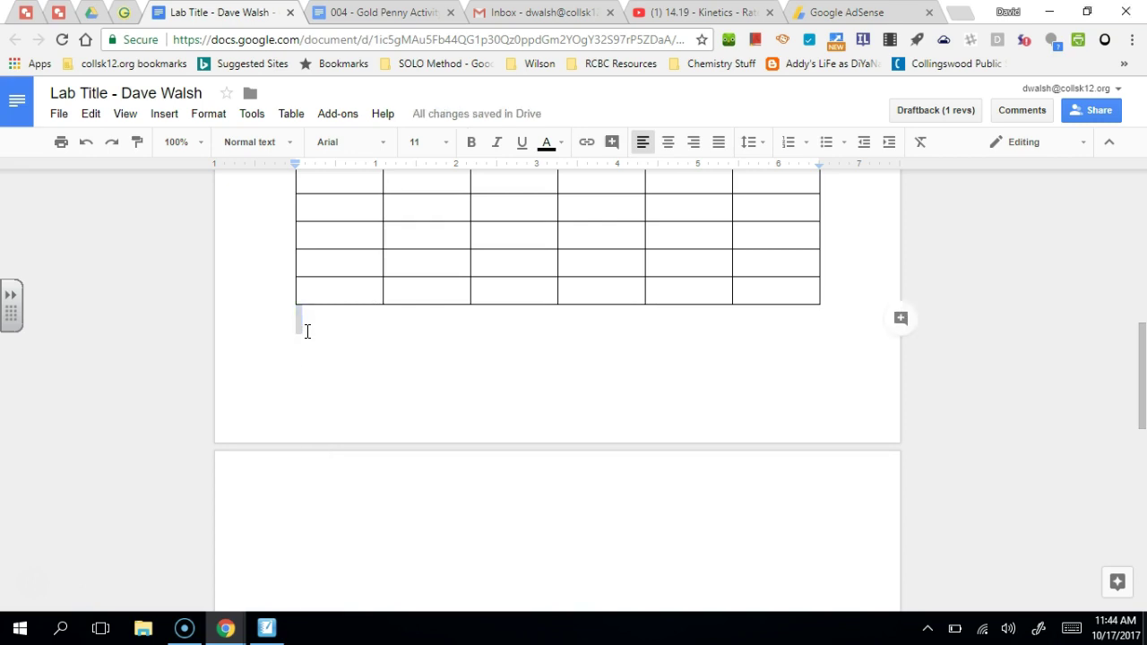
pyautogui.rightClick(300, 312)
pyautogui.click(301, 313)
pyautogui.write('C')
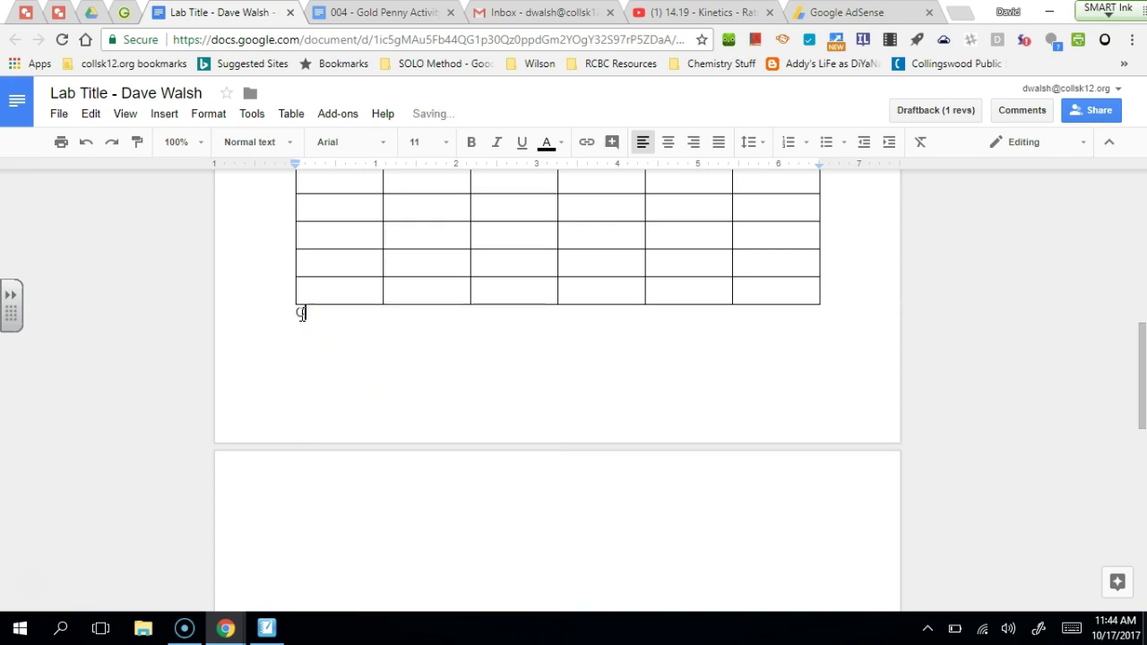
pyautogui.write('a')
pyautogui.write('ption')
pyautogui.press('BackSpace')
pyautogui.press('BackSpace')
pyautogui.press('BackSpace')
pyautogui.press('BackSpace')
pyautogui.press('BackSpace')
pyautogui.press('BackSpace')
pyautogui.press('BackSpace')
pyautogui.write('(')
pyautogui.press('BackSpace')
# Step: Write the caption "Table I -" directly beneath the table and select the "Lots of data?" line above it
pyautogui.write('Table I -')
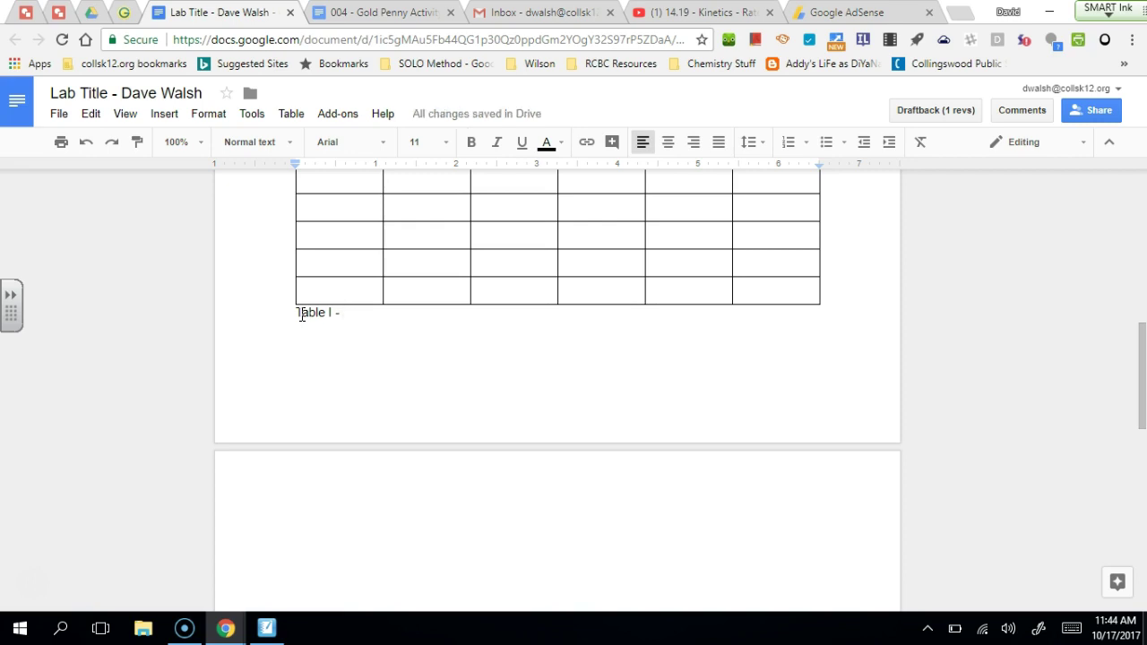
pyautogui.scroll(-1, 435, 299)
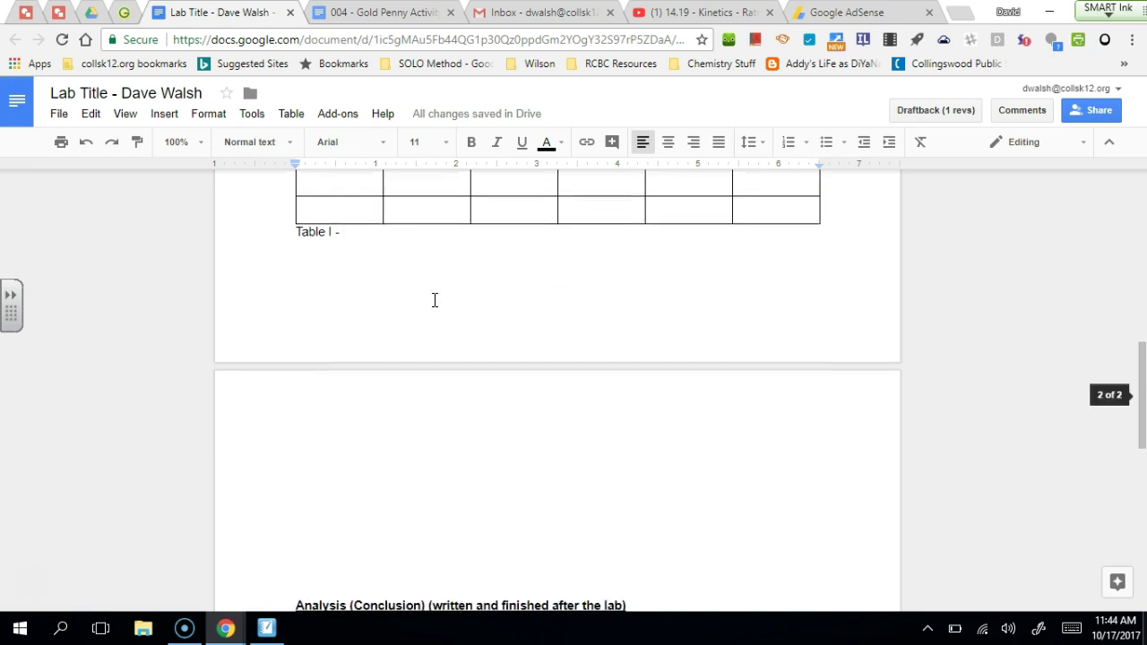
pyautogui.scroll(1, 434, 300)
pyautogui.scroll(2, 434, 300)
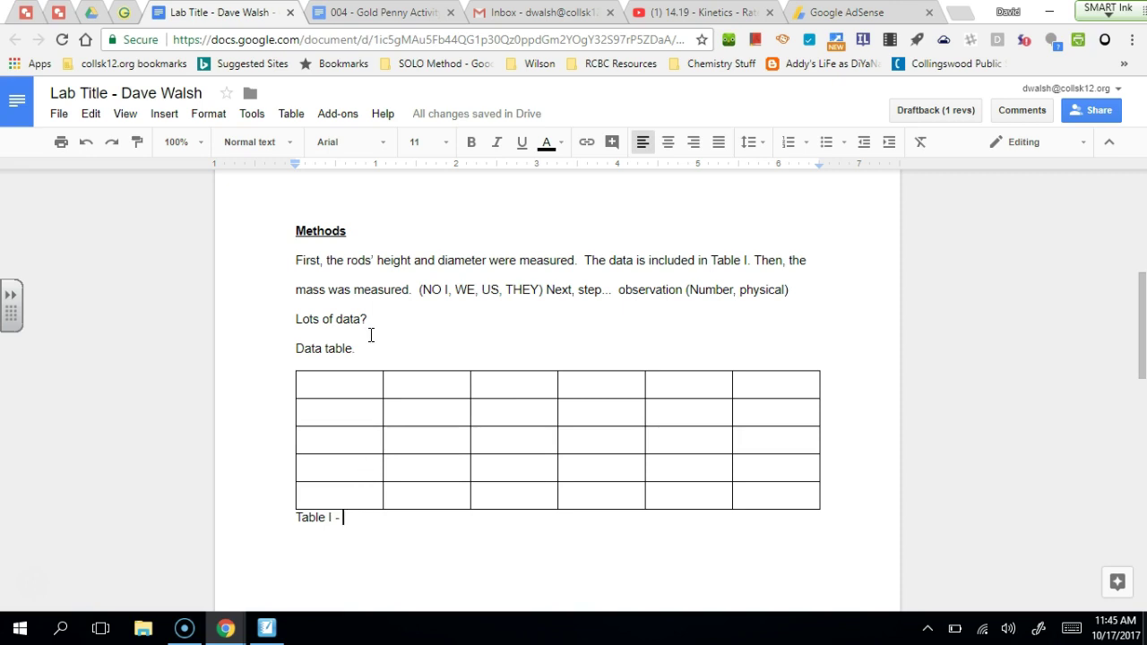
pyautogui.moveTo(371, 323); pyautogui.dragTo(290, 323)
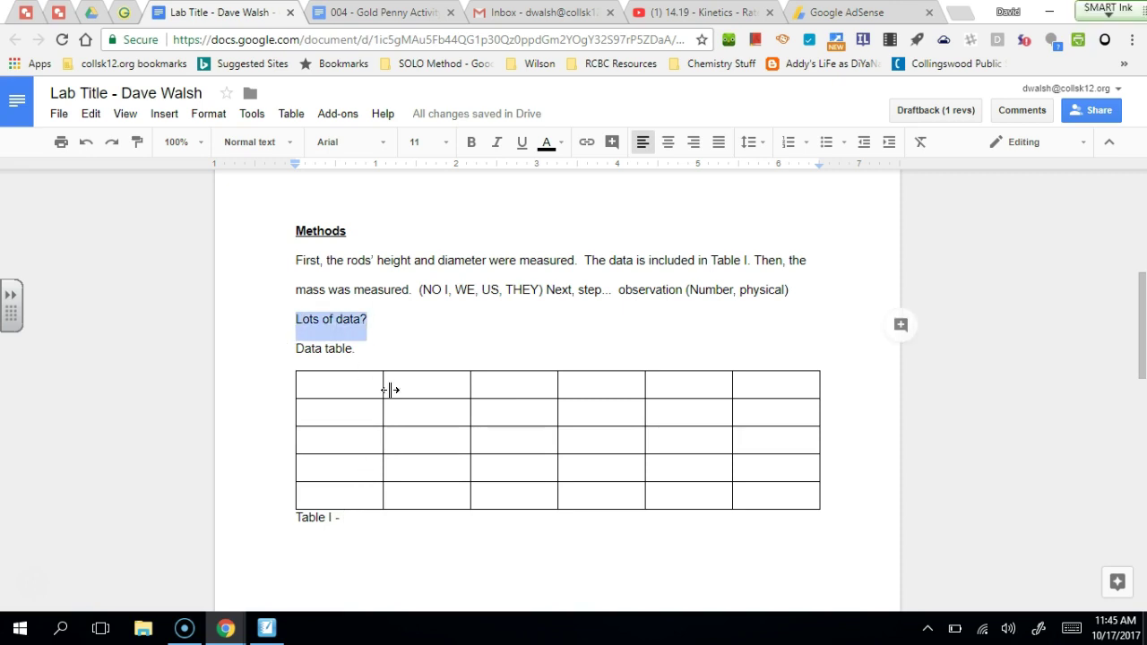